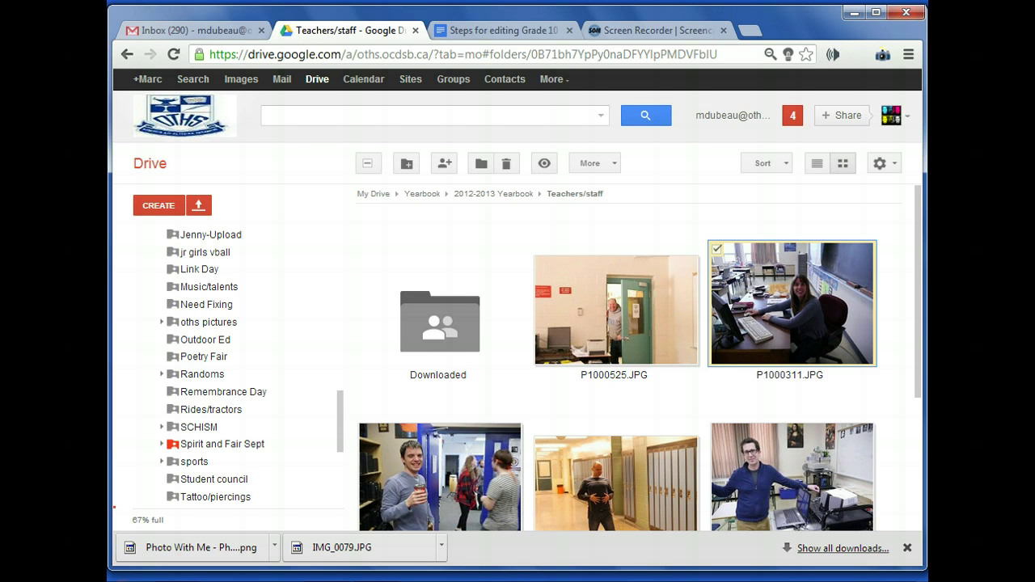
# - Look through the apps available for creating new Drive items and open the store for connecting more apps
pyautogui.moveTo(335, 428); pyautogui.dragTo(338, 278)
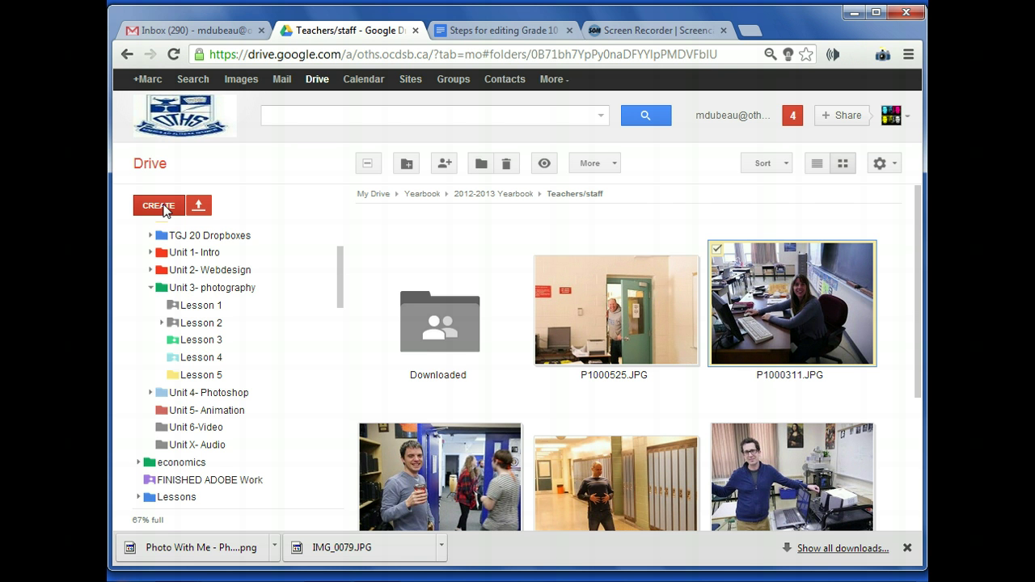
pyautogui.click(161, 206)
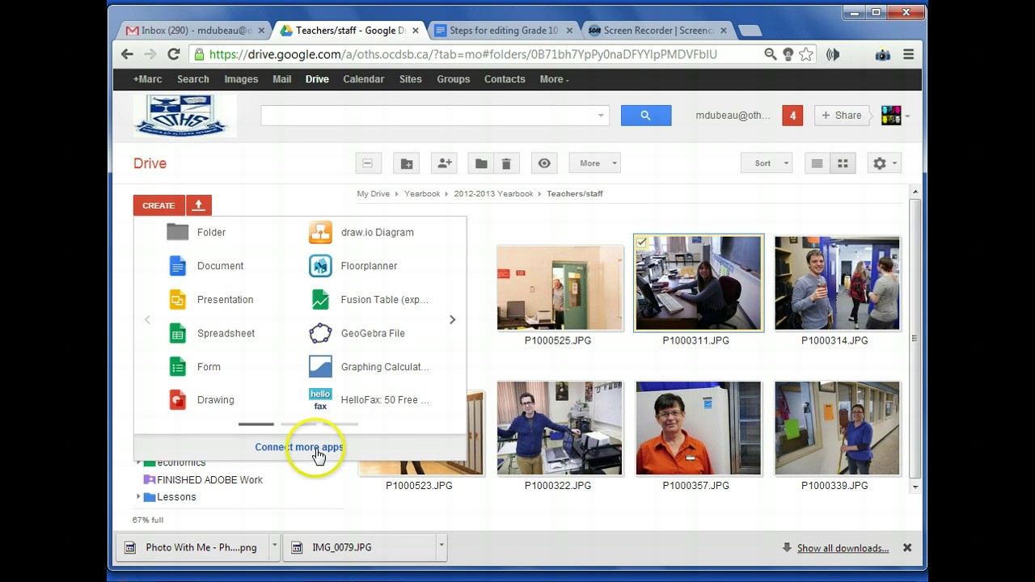
pyautogui.click(452, 322)
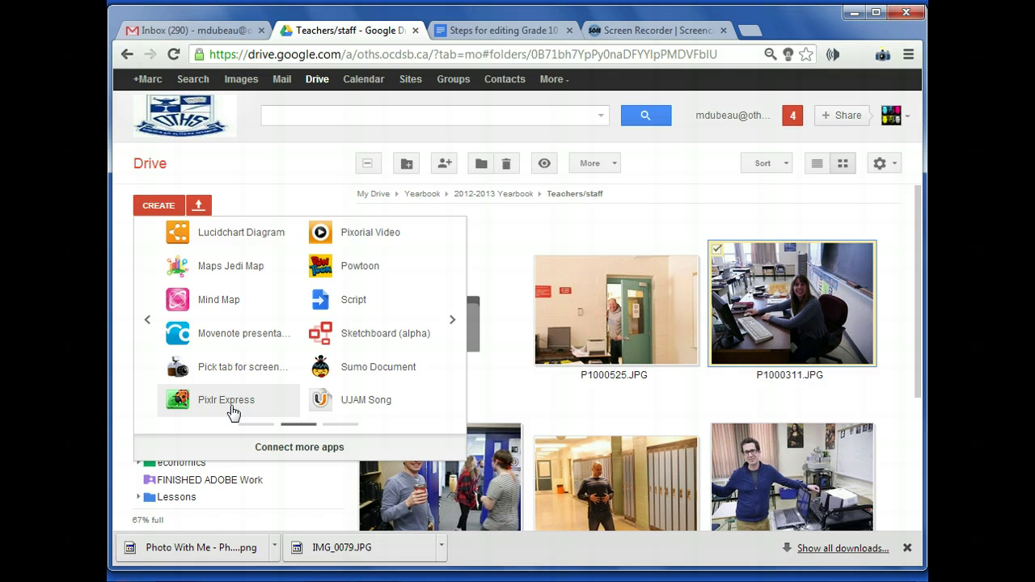
pyautogui.click(283, 447)
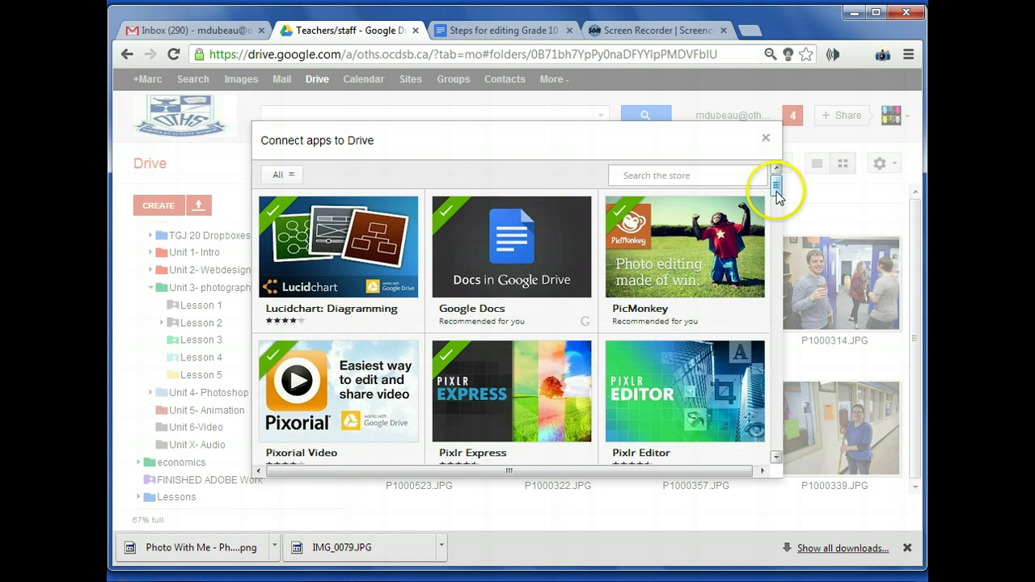
# - Examine the PicMonkey app's details and overview in the store, and close the store
pyautogui.moveTo(726, 217)
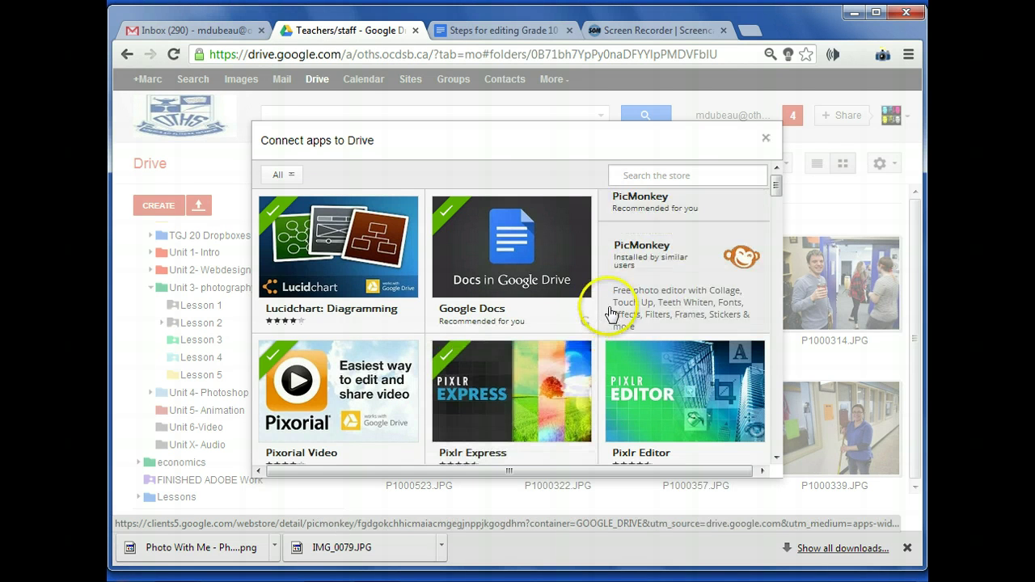
pyautogui.click(662, 276)
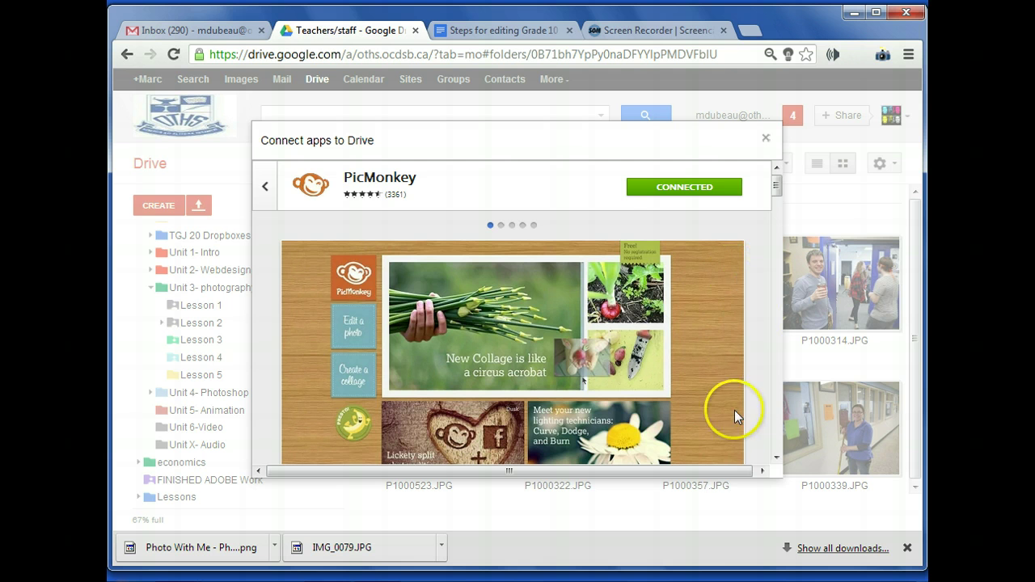
pyautogui.moveTo(776, 185); pyautogui.dragTo(777, 207)
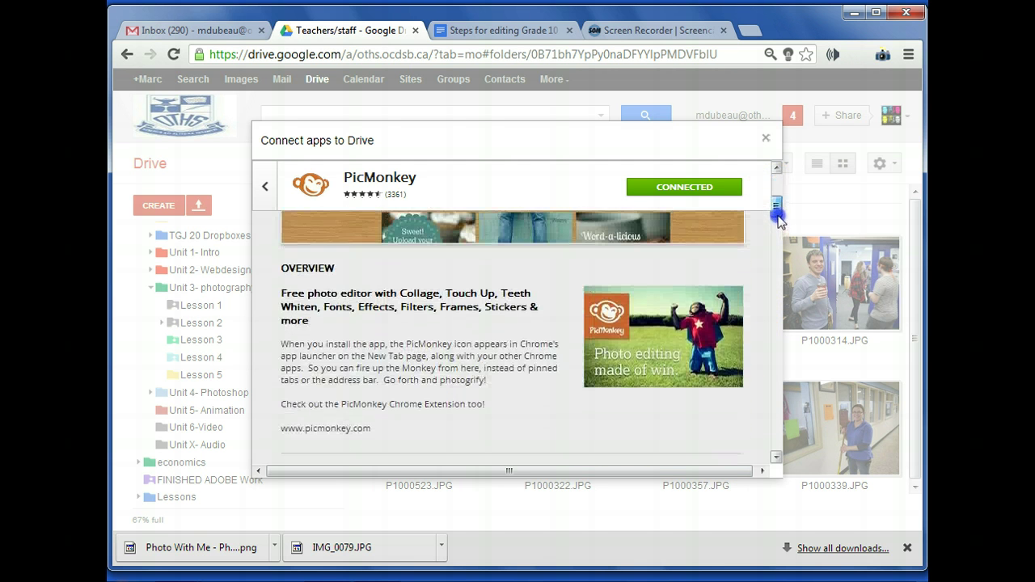
pyautogui.click(766, 140)
pyautogui.click(767, 138)
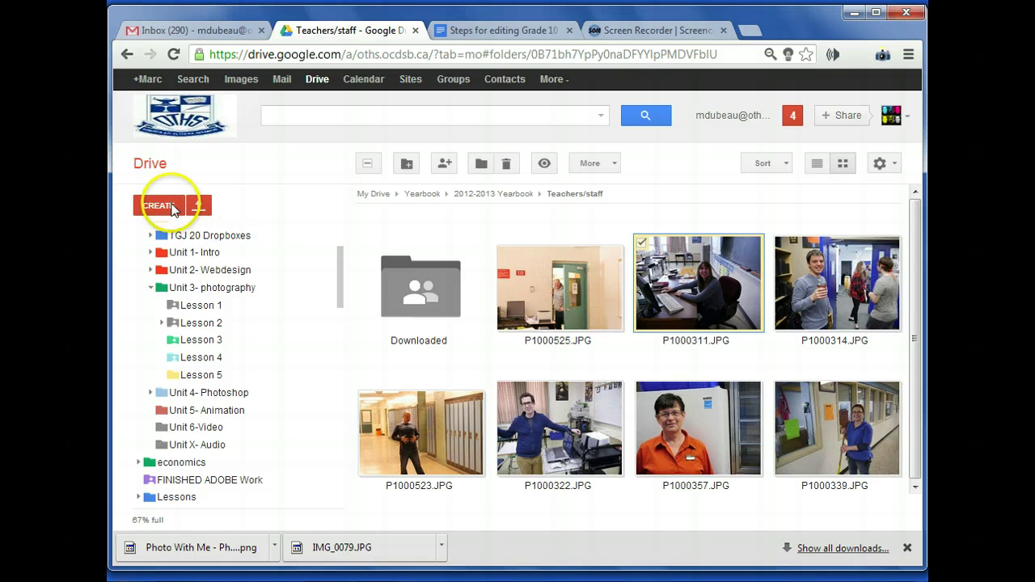
# - Create a new Pixlr Express item in the shared Teachers/staff folder, accepting the folder's sharing permissions
pyautogui.click(166, 205)
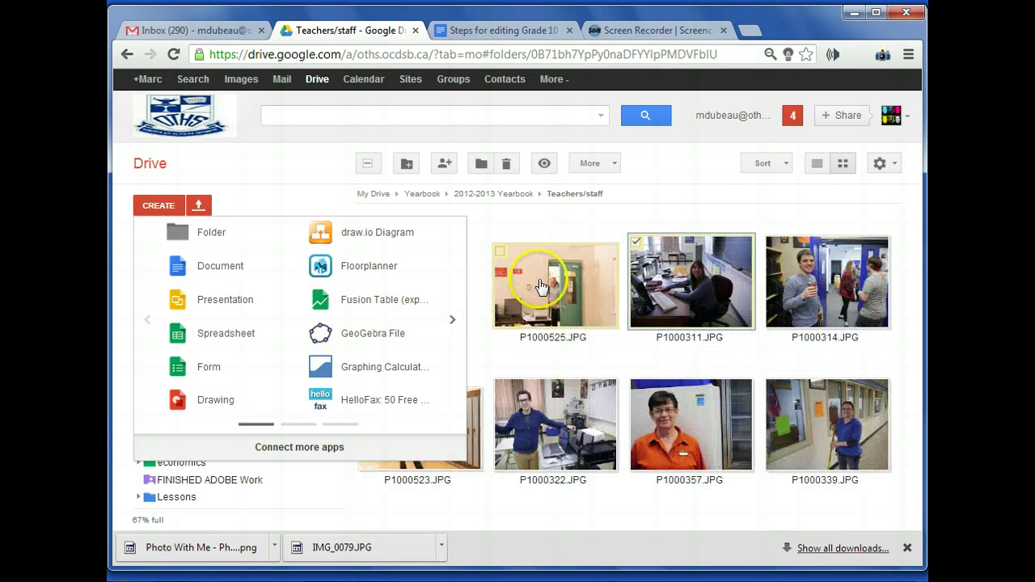
pyautogui.click(501, 254)
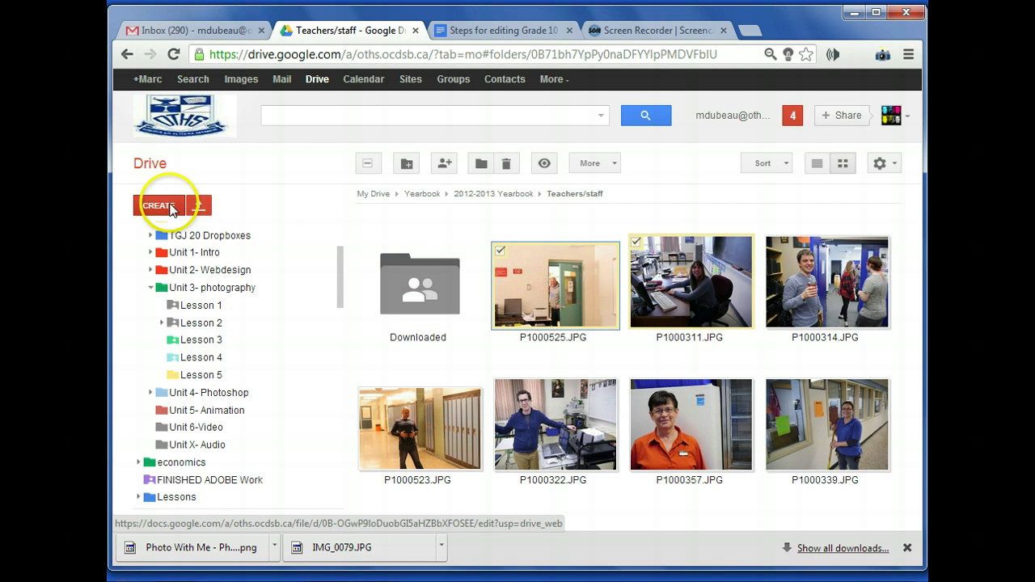
pyautogui.click(166, 205)
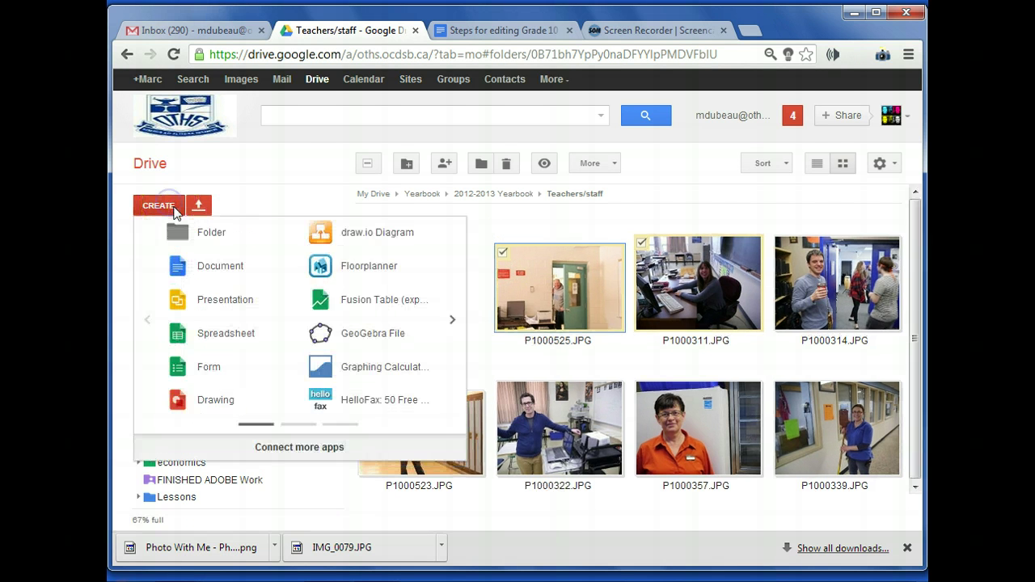
pyautogui.click(329, 424)
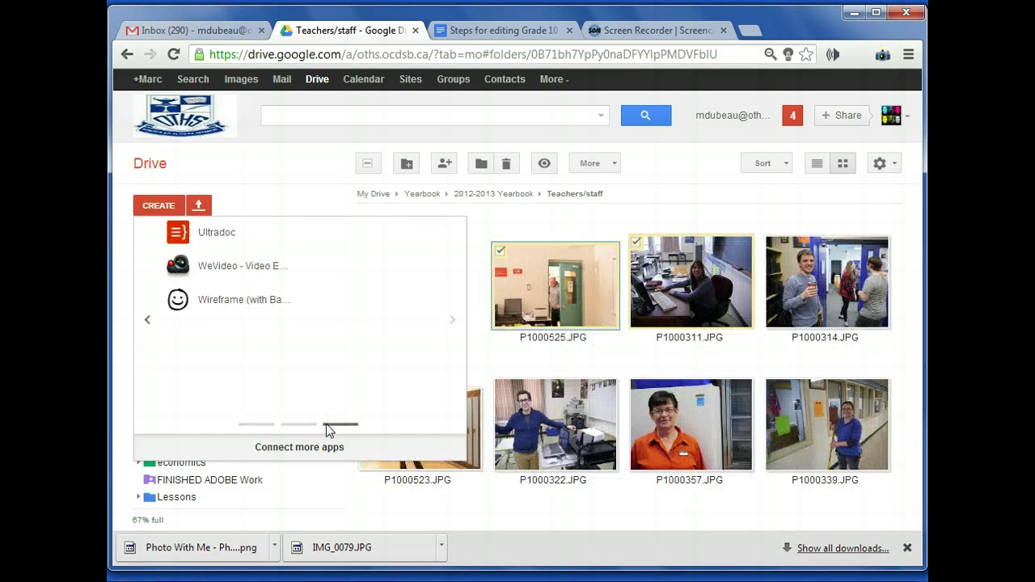
pyautogui.click(296, 426)
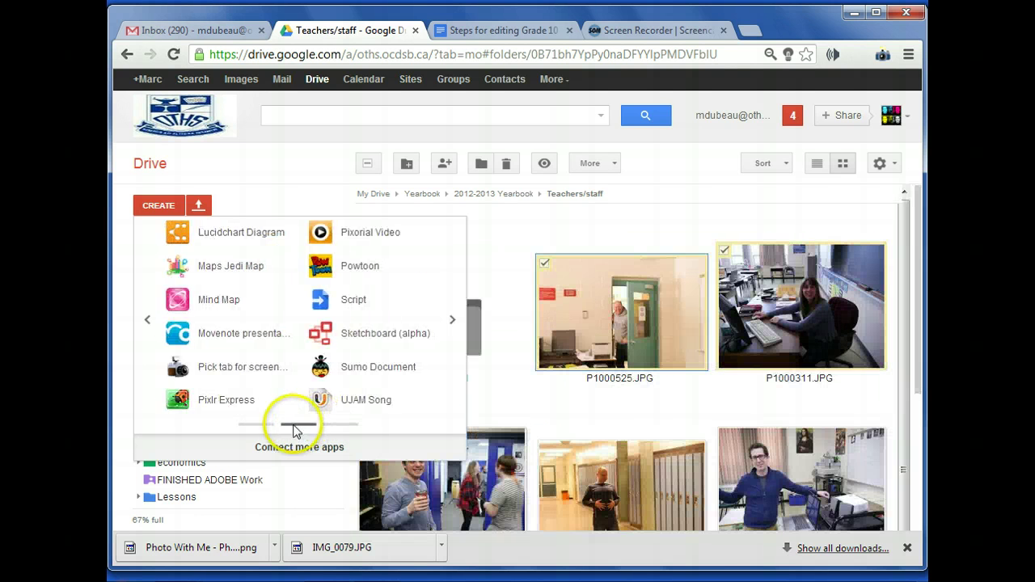
pyautogui.click(234, 399)
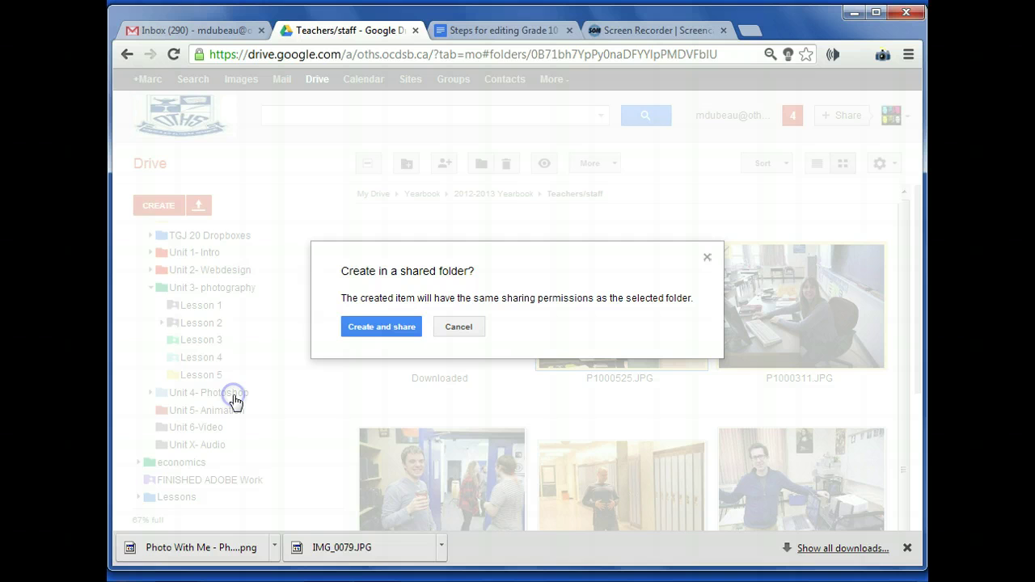
pyautogui.click(370, 331)
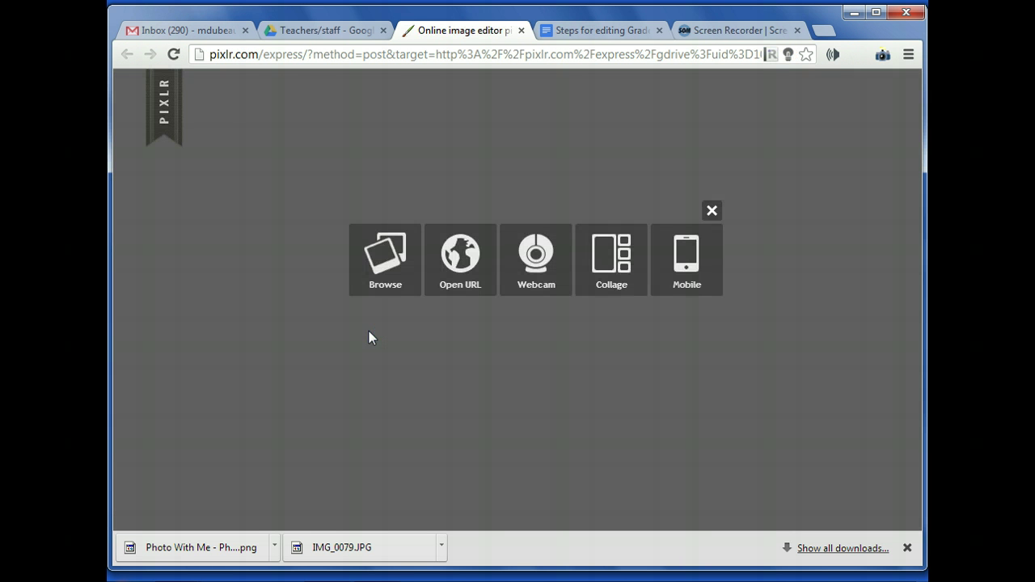
# - Check the local image browser in Pixlr Express and close the editor without opening a picture
pyautogui.click(398, 285)
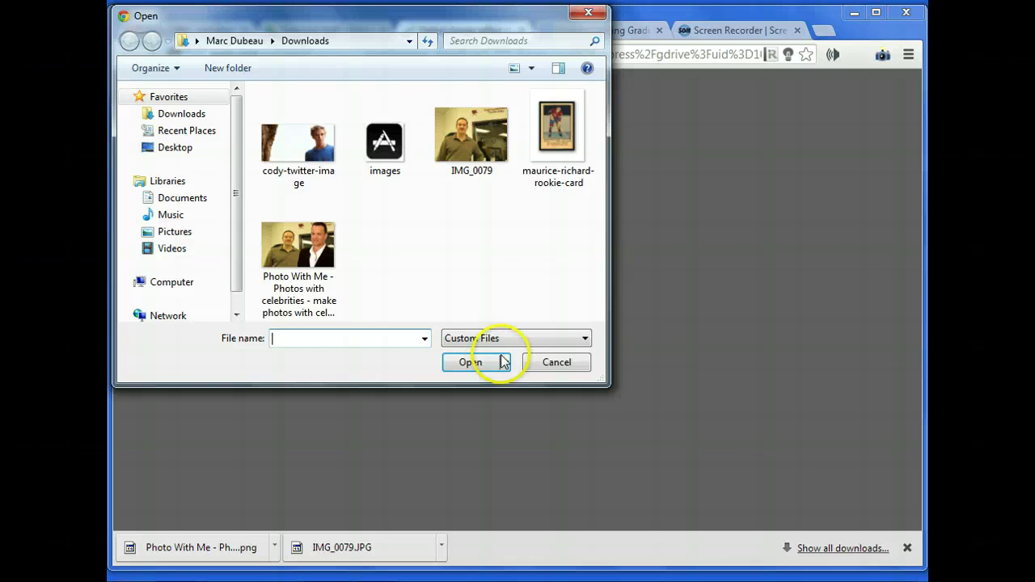
pyautogui.click(536, 361)
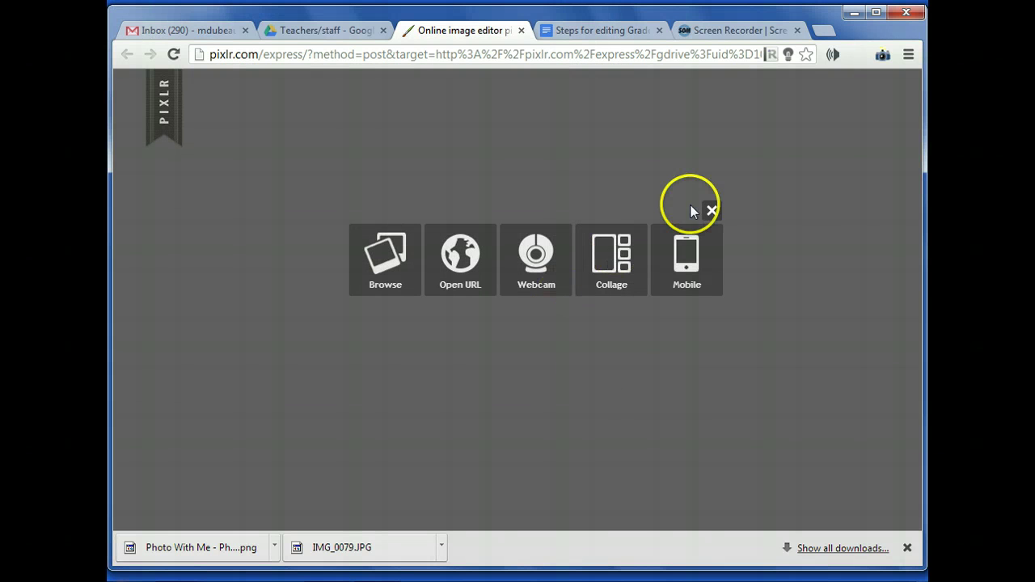
pyautogui.click(712, 211)
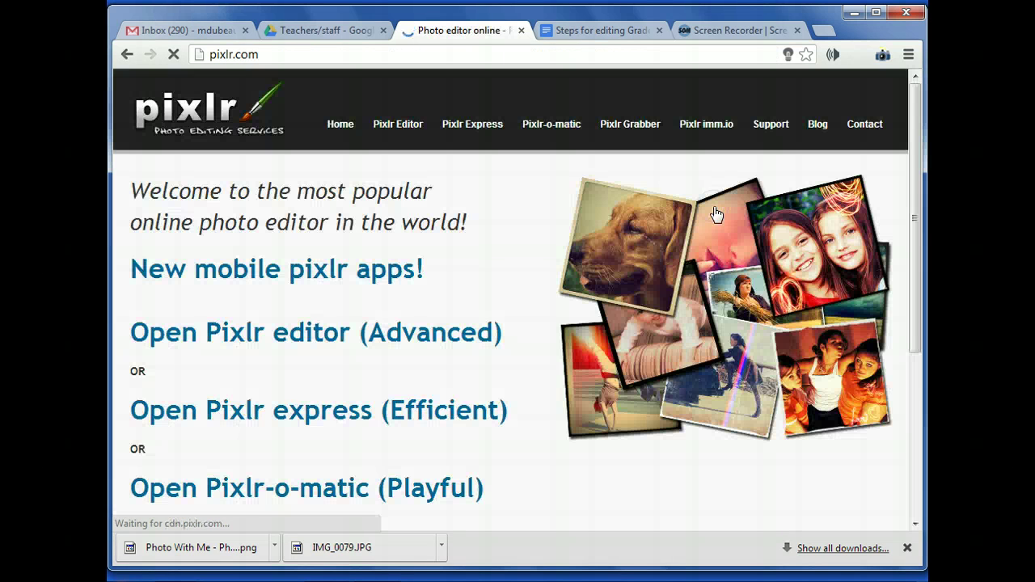
# - Return to the Teachers/staff folder in Google Drive and open only P1000525.JPG with Pixlr Express
pyautogui.click(327, 30)
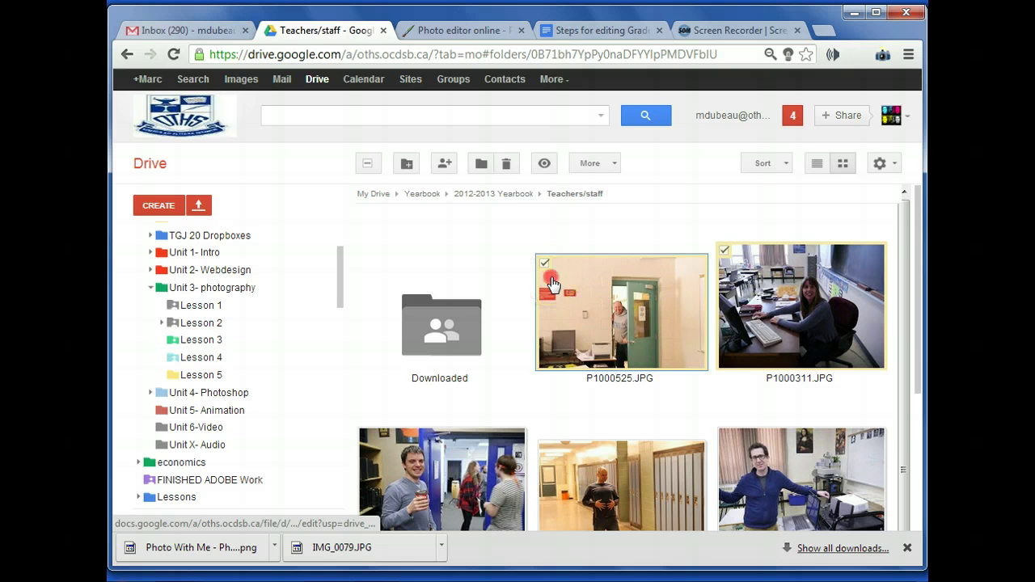
pyautogui.rightClick(552, 280)
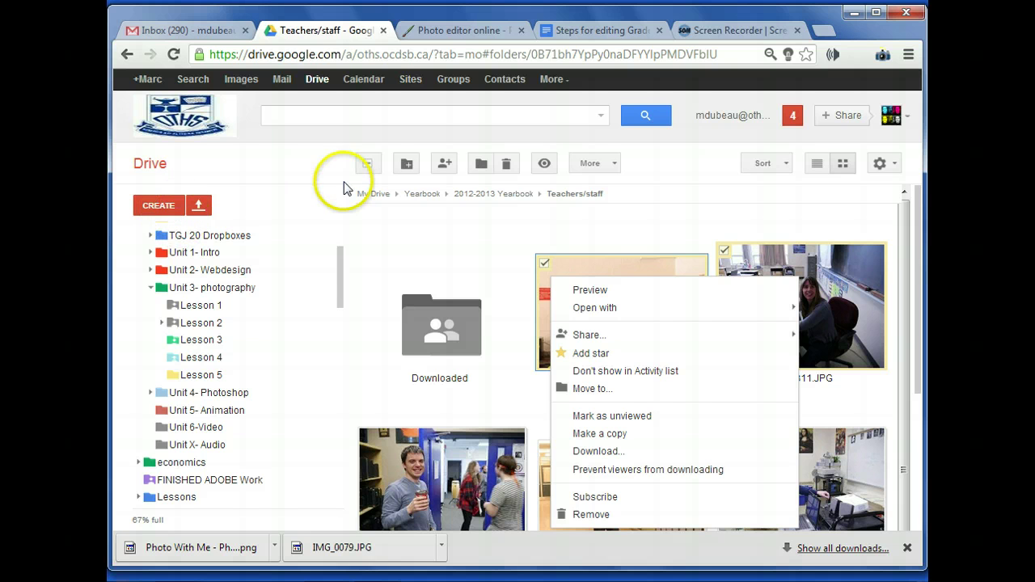
pyautogui.click(564, 221)
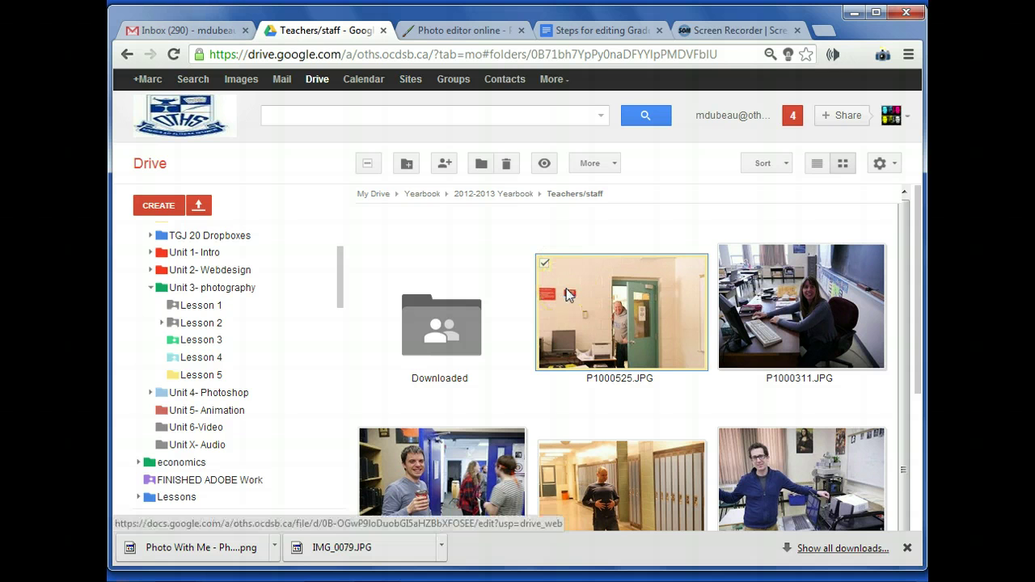
pyautogui.rightClick(568, 296)
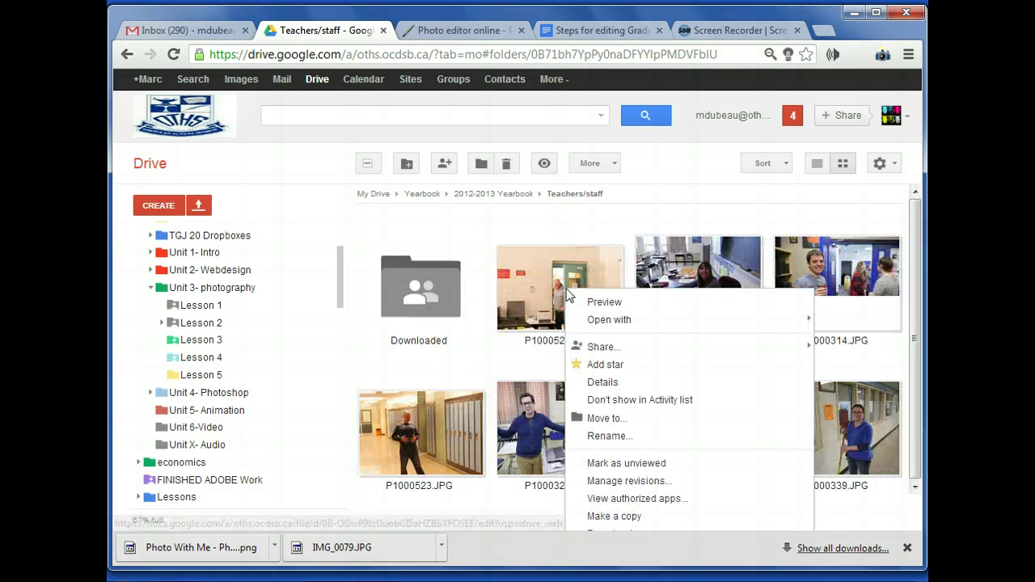
pyautogui.click(602, 321)
pyautogui.click(605, 321)
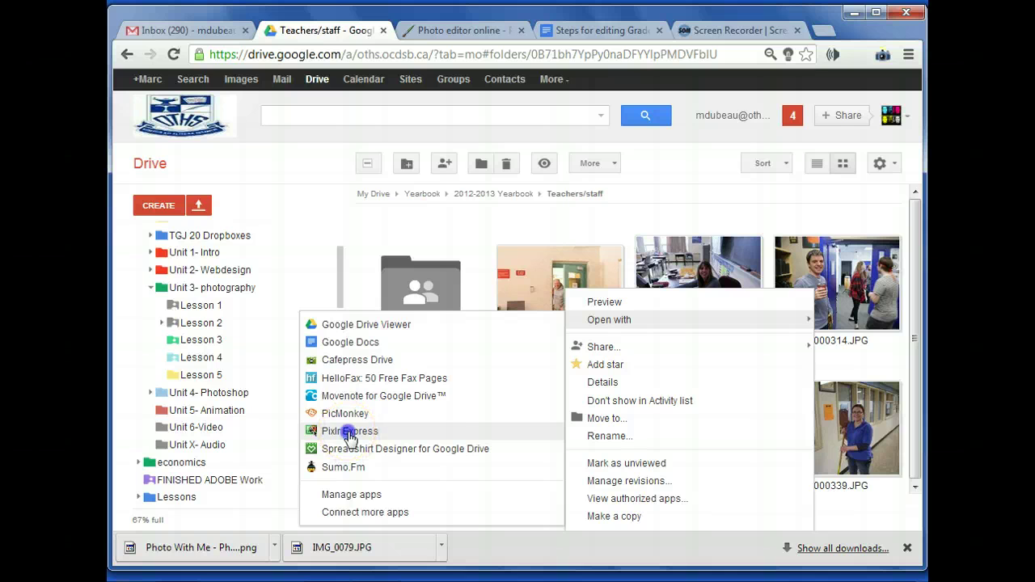
pyautogui.click(349, 437)
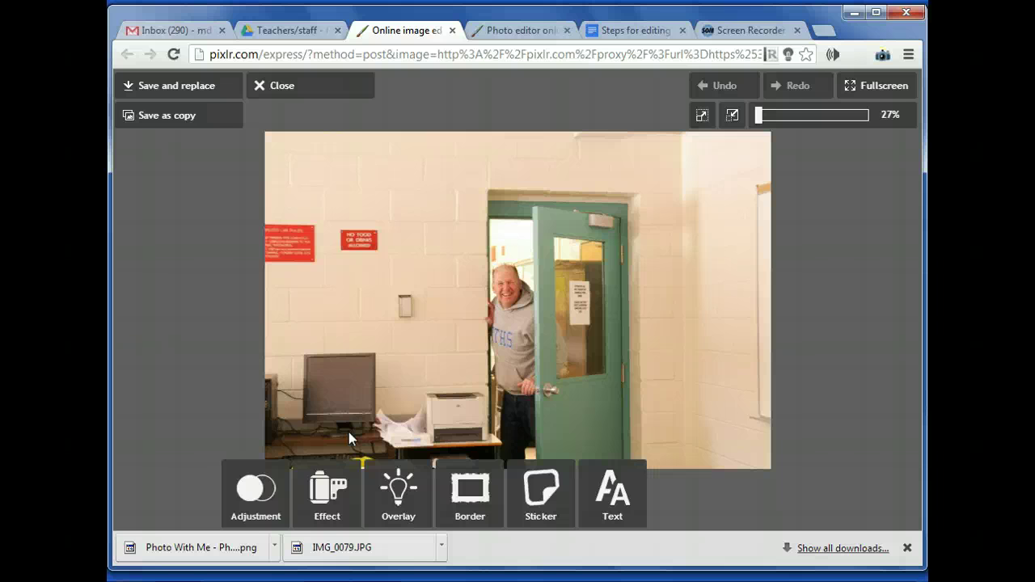
# - Examine the Creative effects offered for the photo and leave them without applying any
pyautogui.click(262, 443)
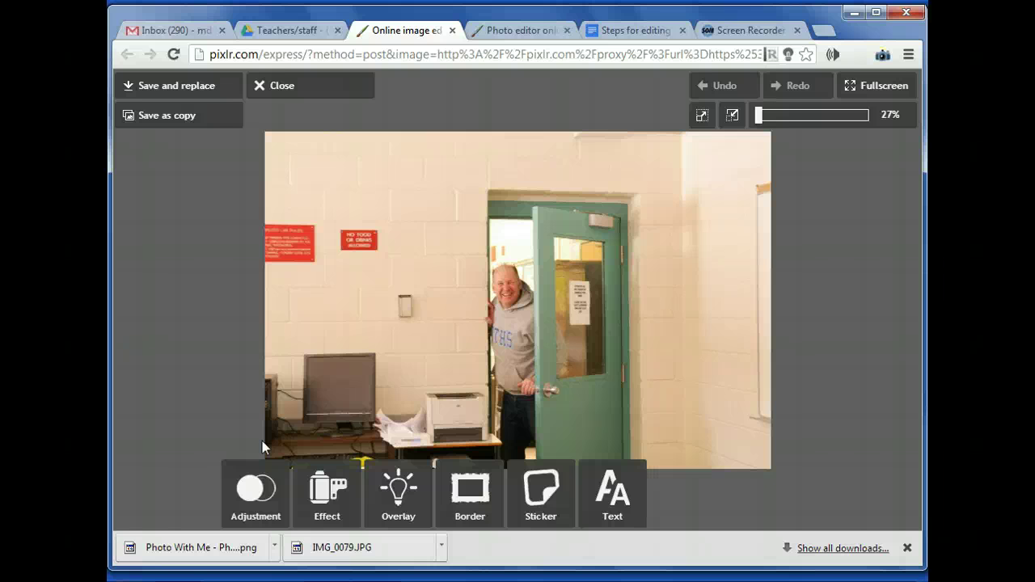
pyautogui.click(320, 486)
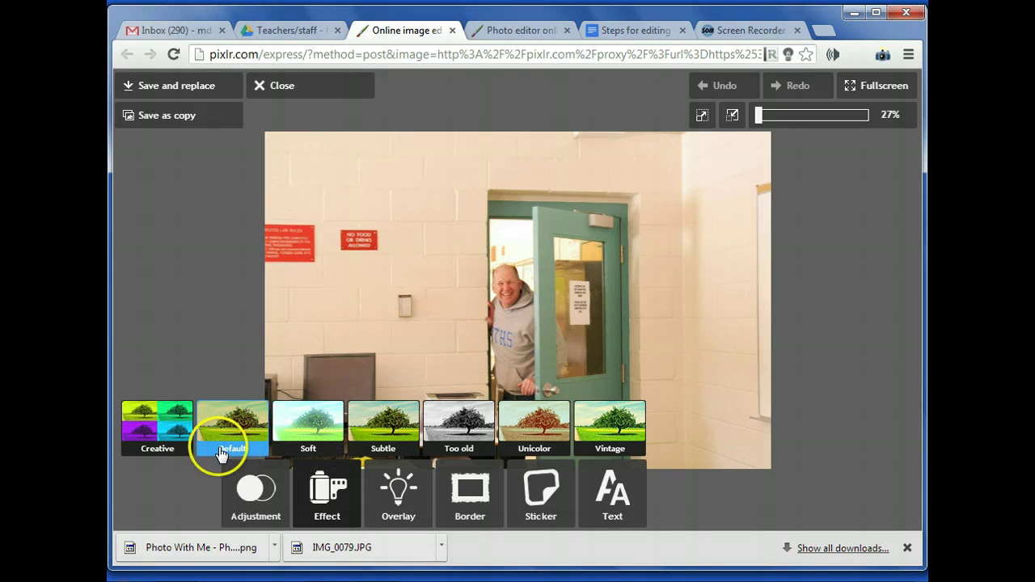
pyautogui.click(176, 447)
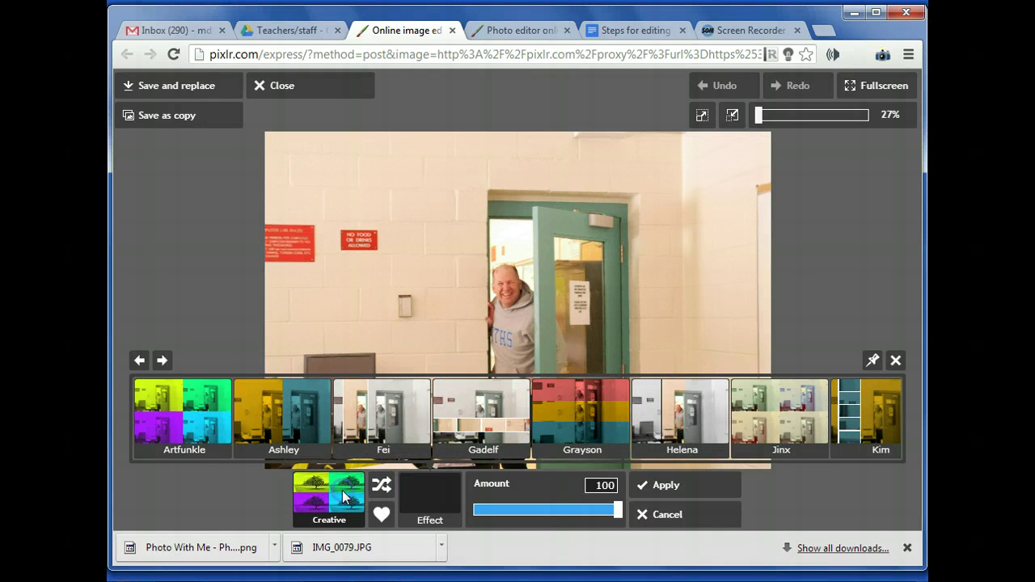
pyautogui.click(896, 361)
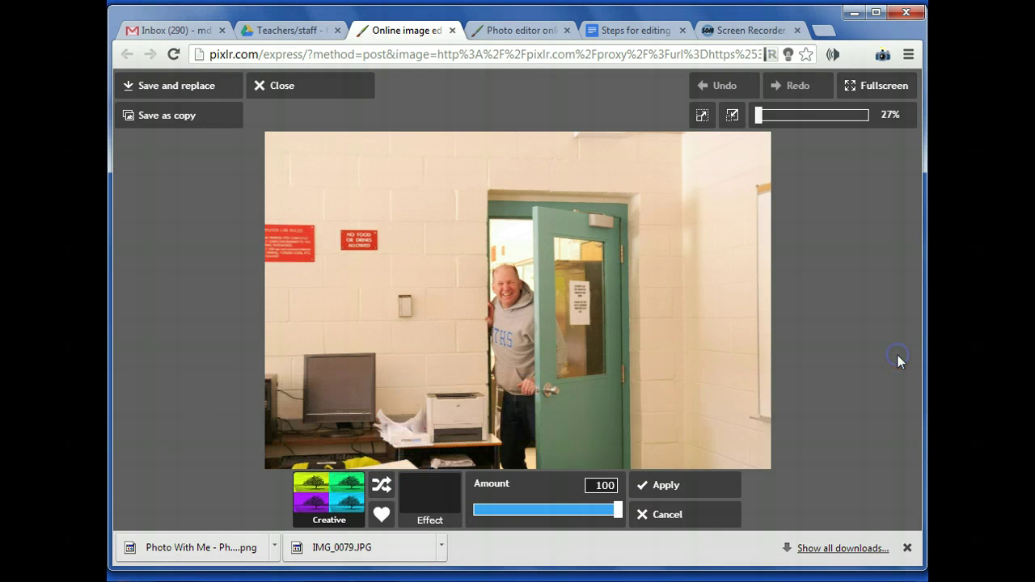
pyautogui.click(684, 512)
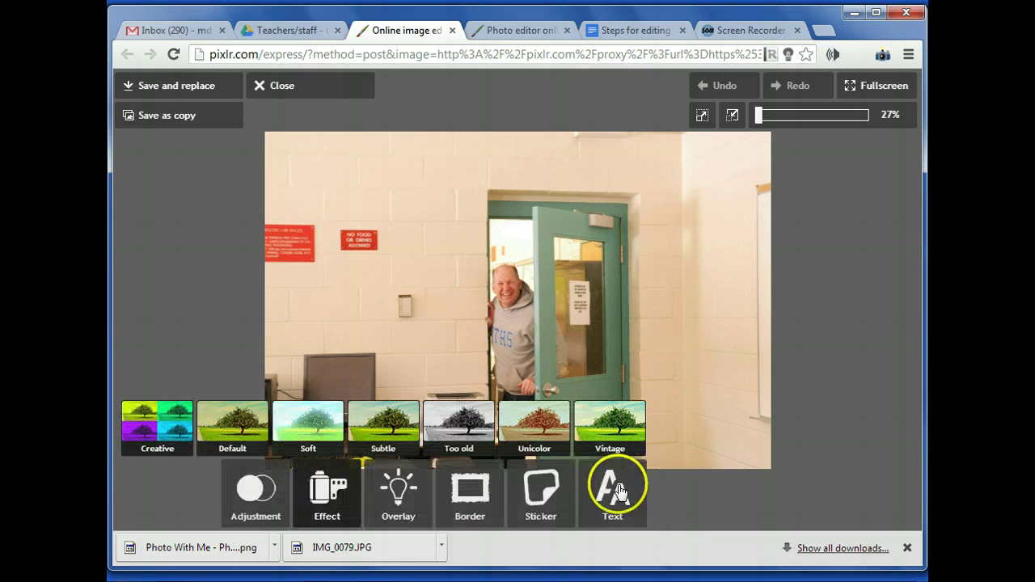
# - Try the Gap overlay from the Flame category on the photo and cancel it
pyautogui.click(415, 511)
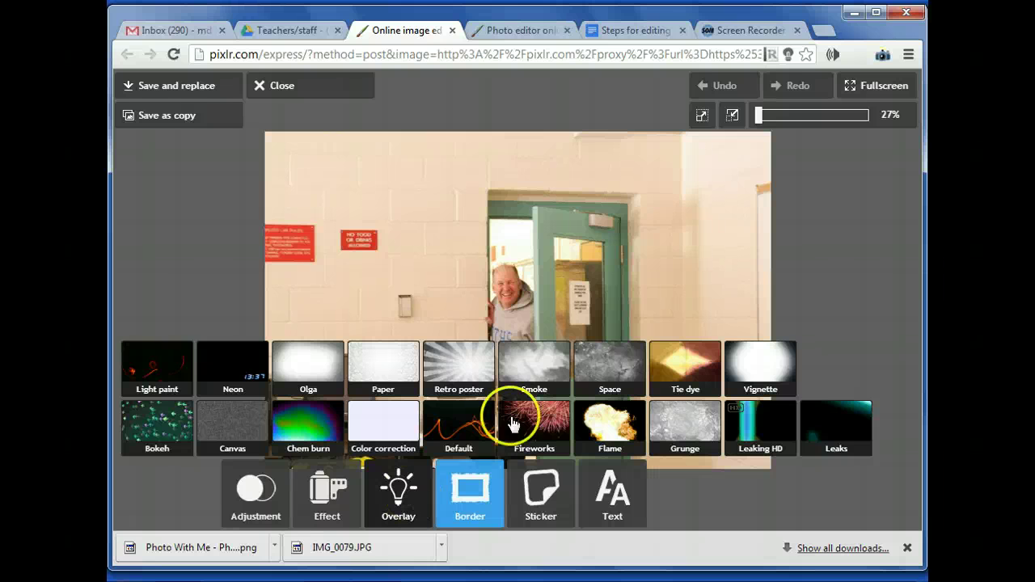
pyautogui.click(606, 421)
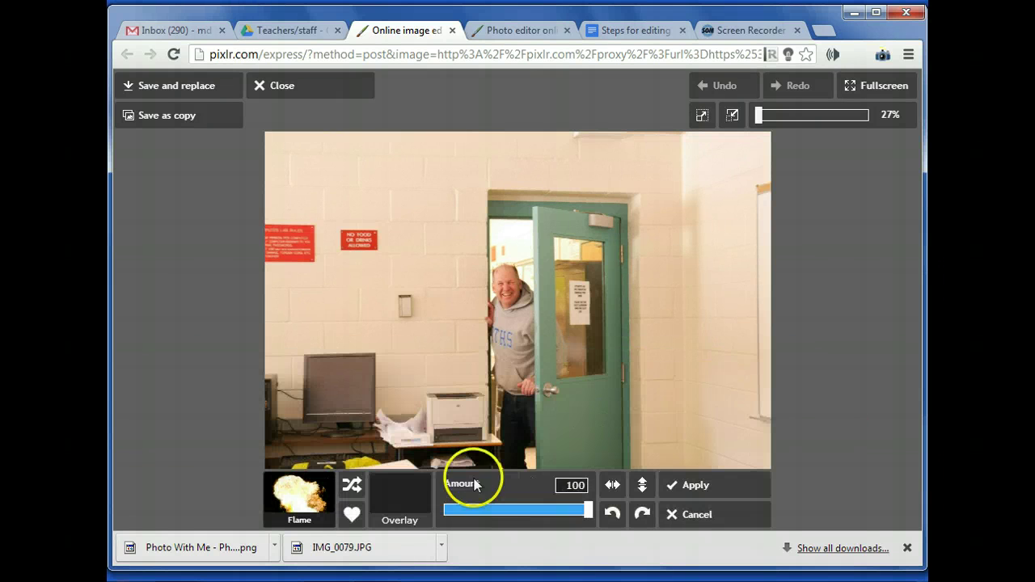
pyautogui.click(503, 422)
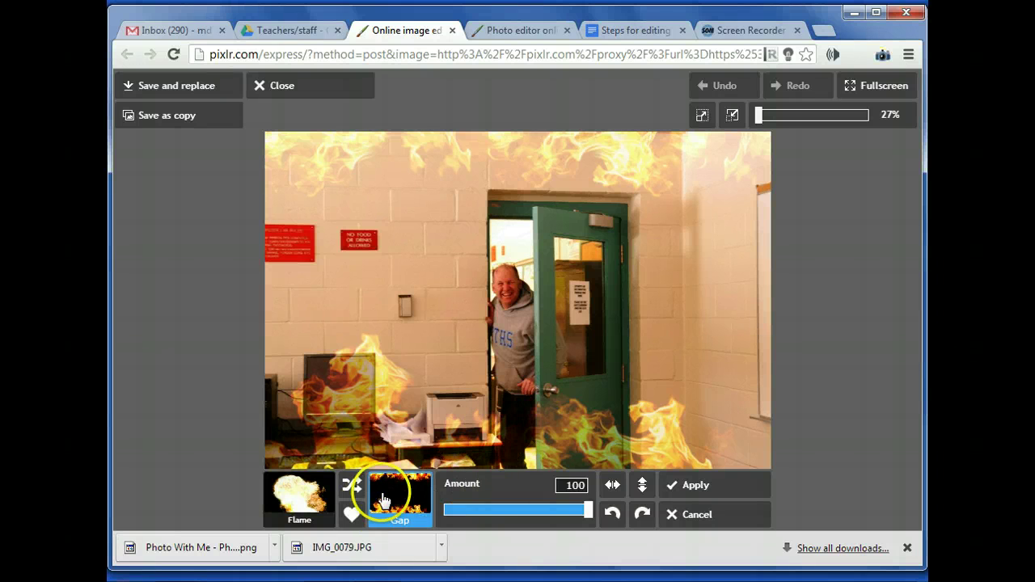
pyautogui.click(675, 515)
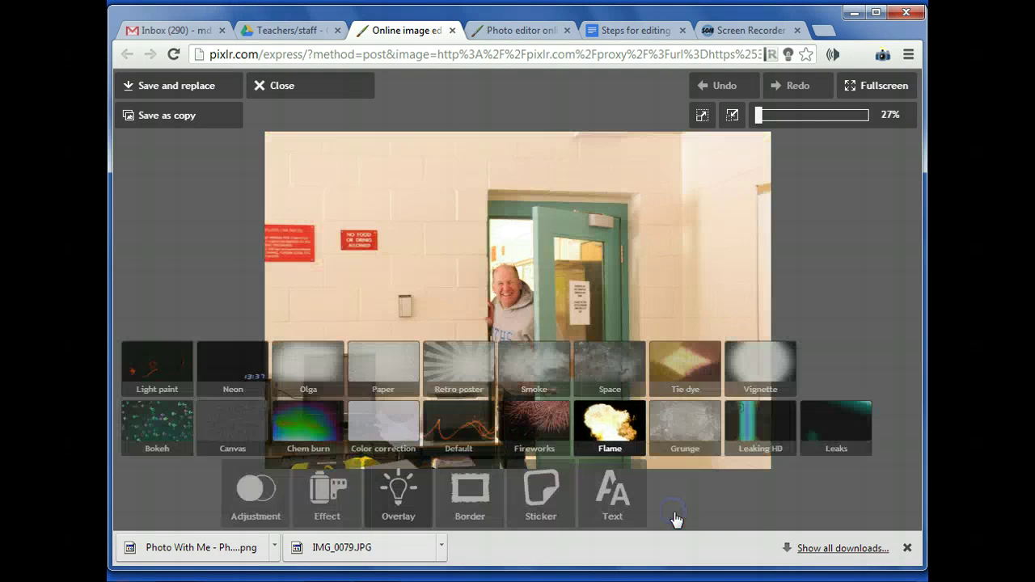
# - Look over the border categories, then try the Happy sun sticker from the Kawaii category on the photo and cancel it
pyautogui.click(474, 521)
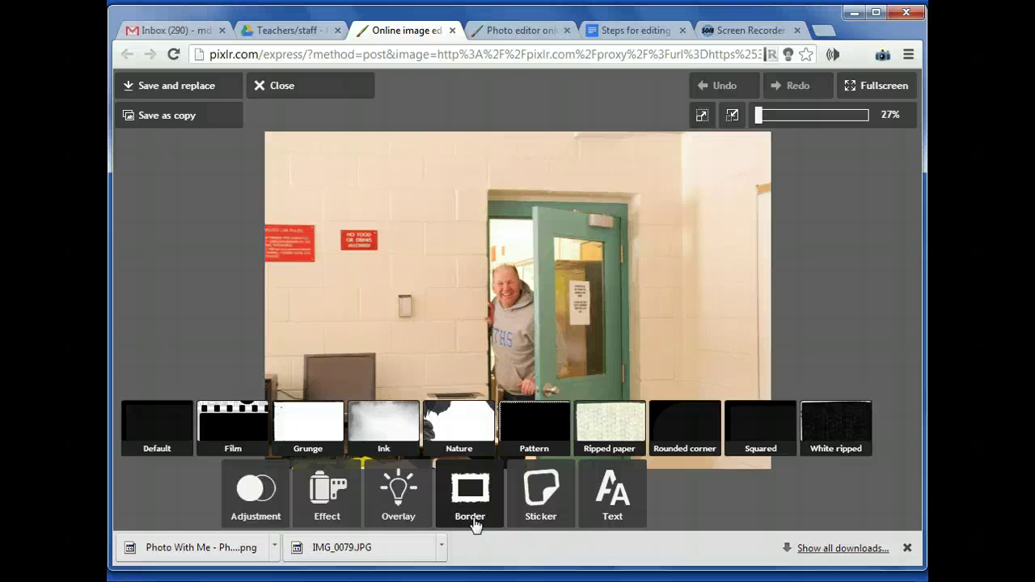
pyautogui.click(558, 500)
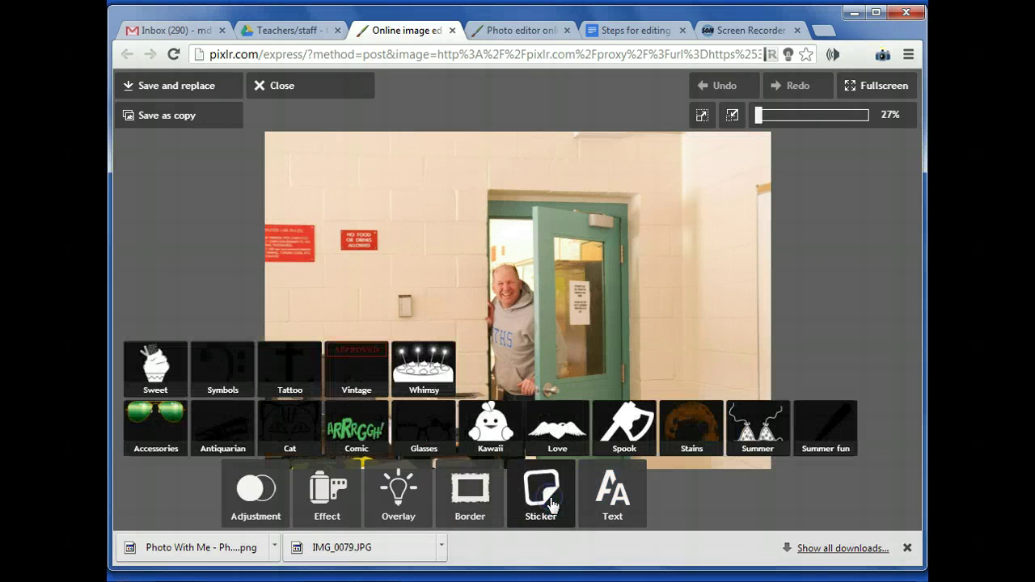
pyautogui.click(514, 435)
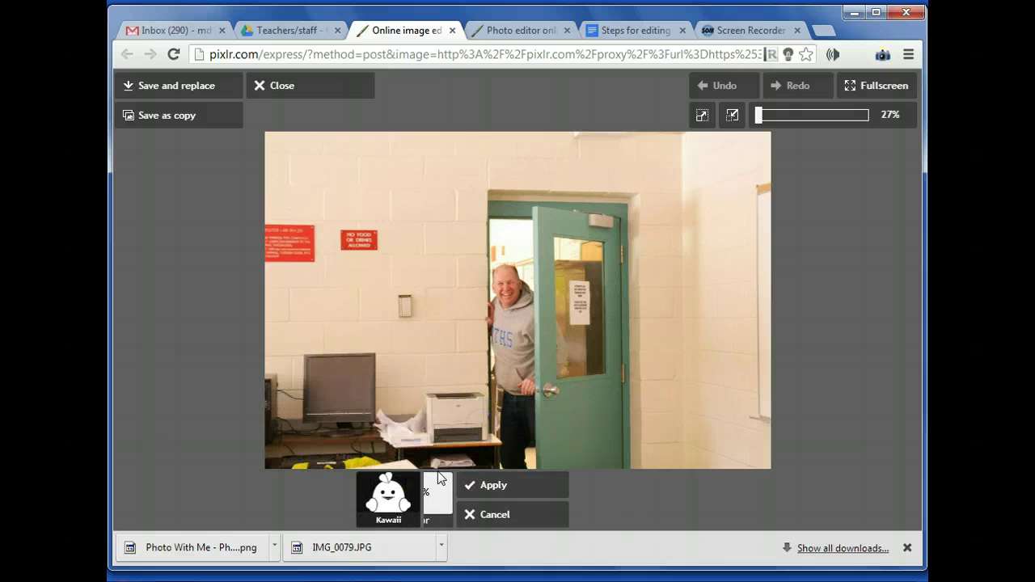
pyautogui.click(469, 522)
pyautogui.scroll(-1, 534, 388)
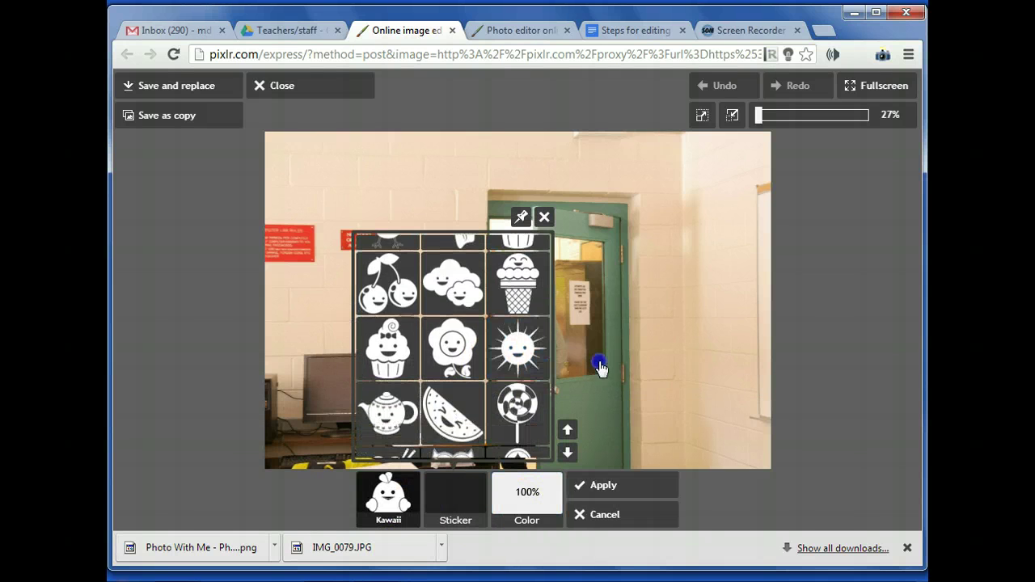
pyautogui.scroll(1, 581, 350)
pyautogui.click(518, 410)
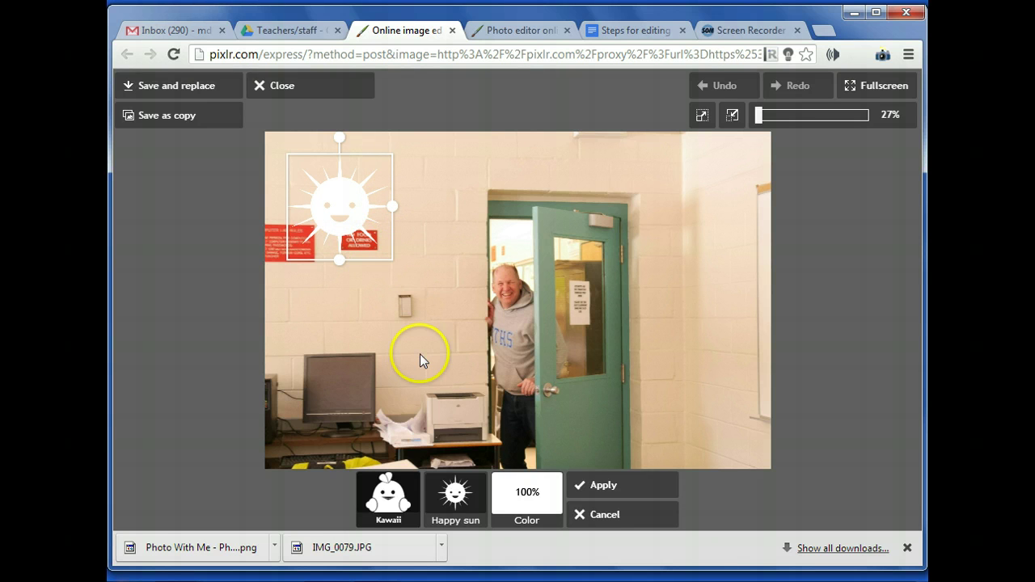
pyautogui.click(589, 517)
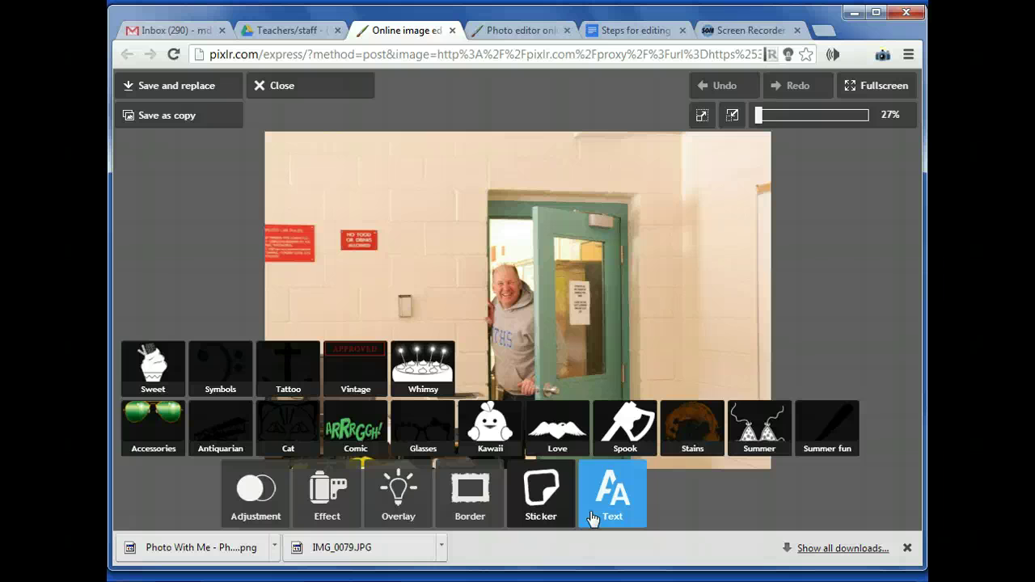
# - Examine the font categories for adding text and the adjustment tools available for the photo
pyautogui.click(592, 517)
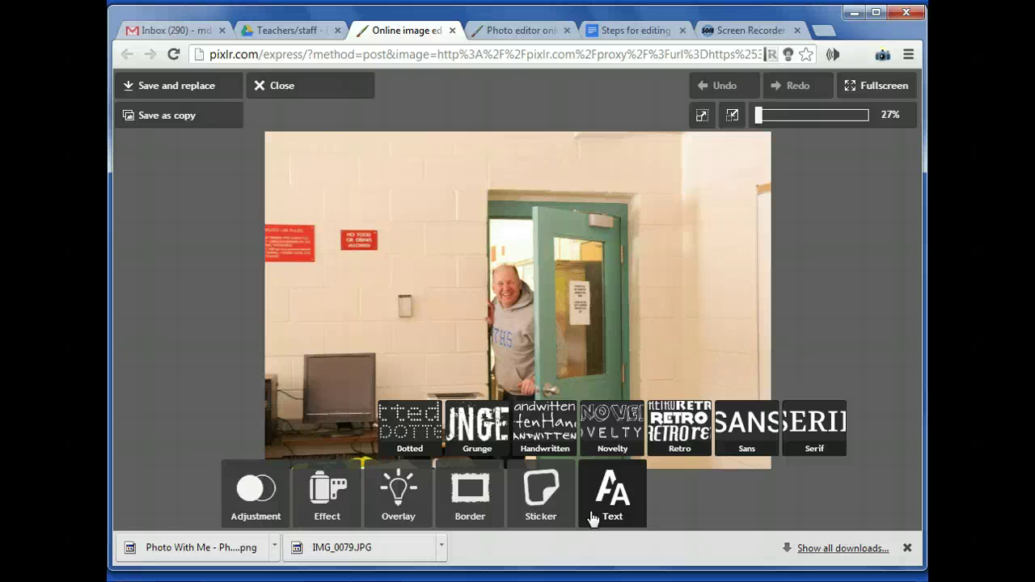
pyautogui.click(283, 494)
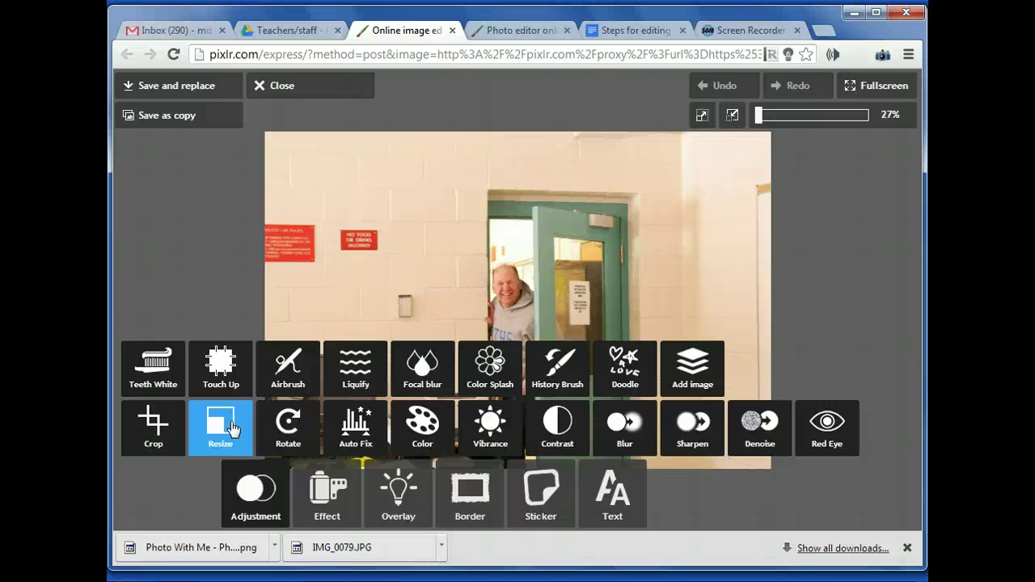
pyautogui.click(279, 433)
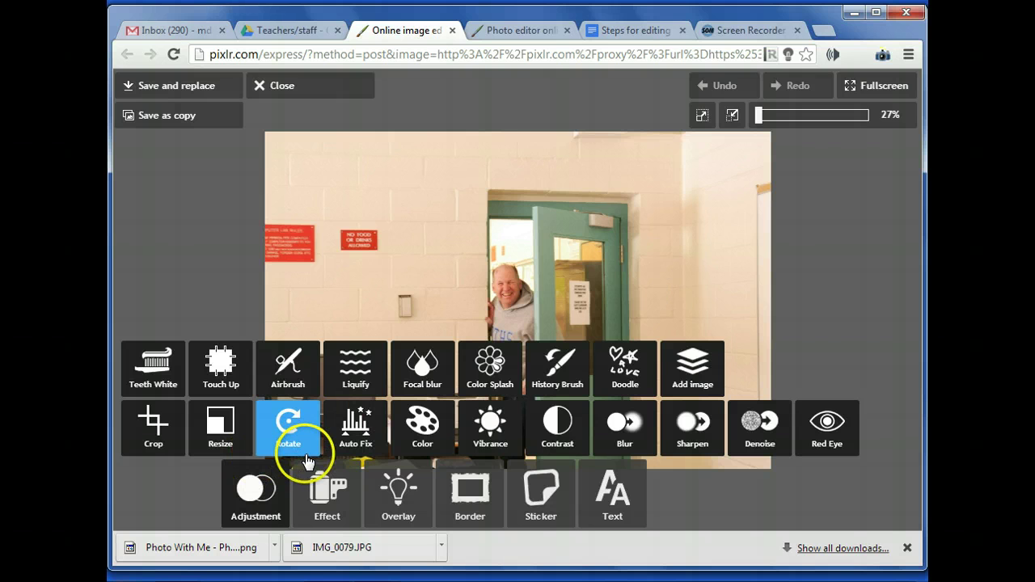
pyautogui.click(427, 430)
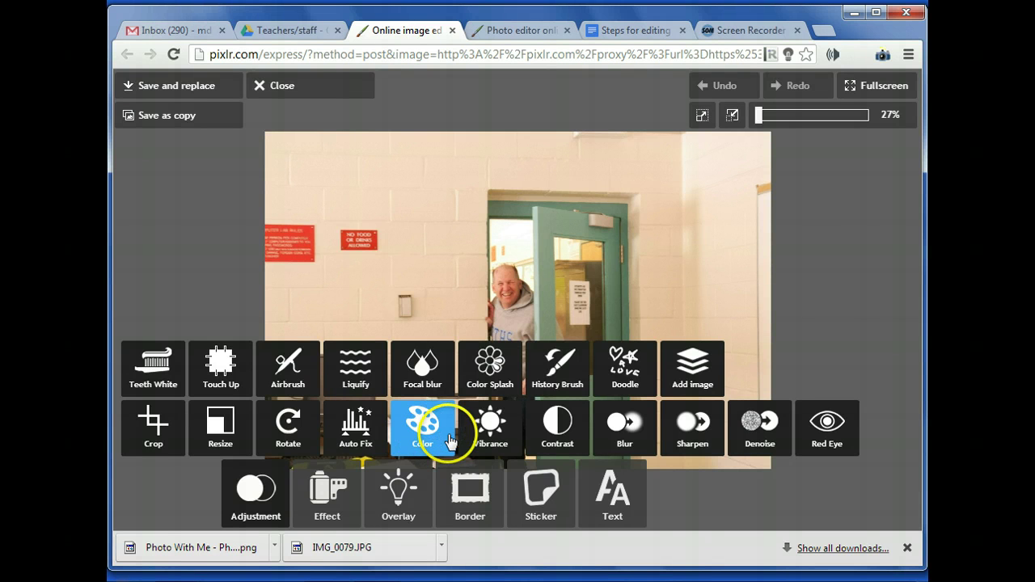
# - Increase the photo's vibrance slightly and apply the adjustment
pyautogui.click(482, 430)
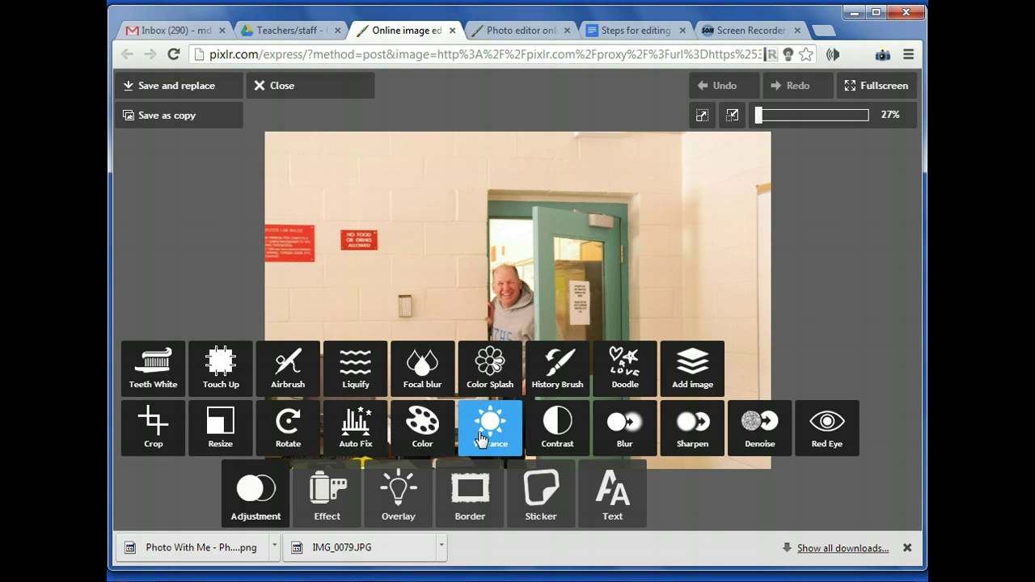
pyautogui.click(474, 513)
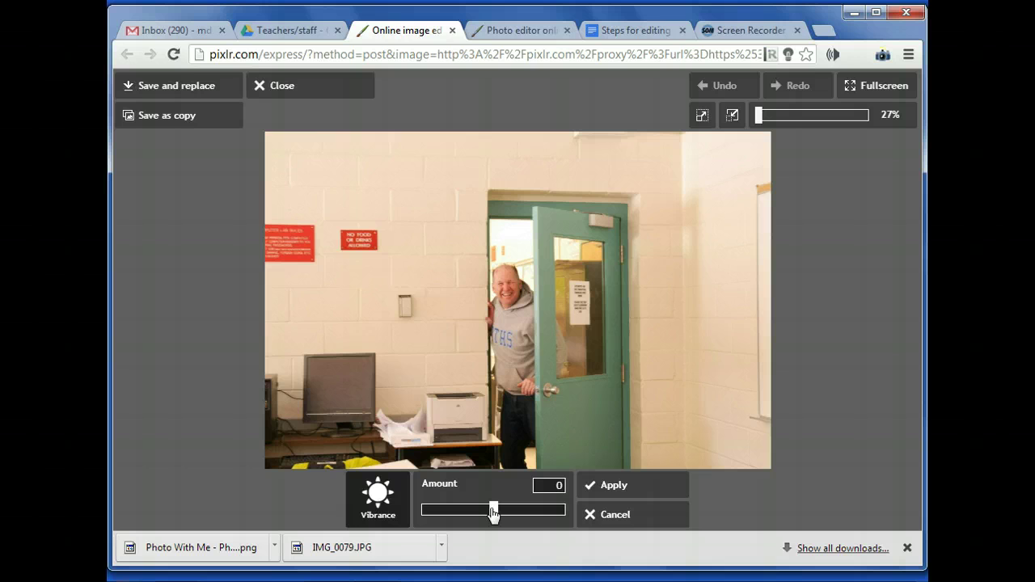
pyautogui.moveTo(493, 513)
pyautogui.mouseDown()
pyautogui.moveTo(542, 513)
pyautogui.moveTo(497, 514)
pyautogui.mouseUp()
pyautogui.moveTo(498, 516)
pyautogui.mouseDown()
pyautogui.moveTo(470, 516)
pyautogui.moveTo(502, 511)
pyautogui.mouseUp()
pyautogui.click(576, 490)
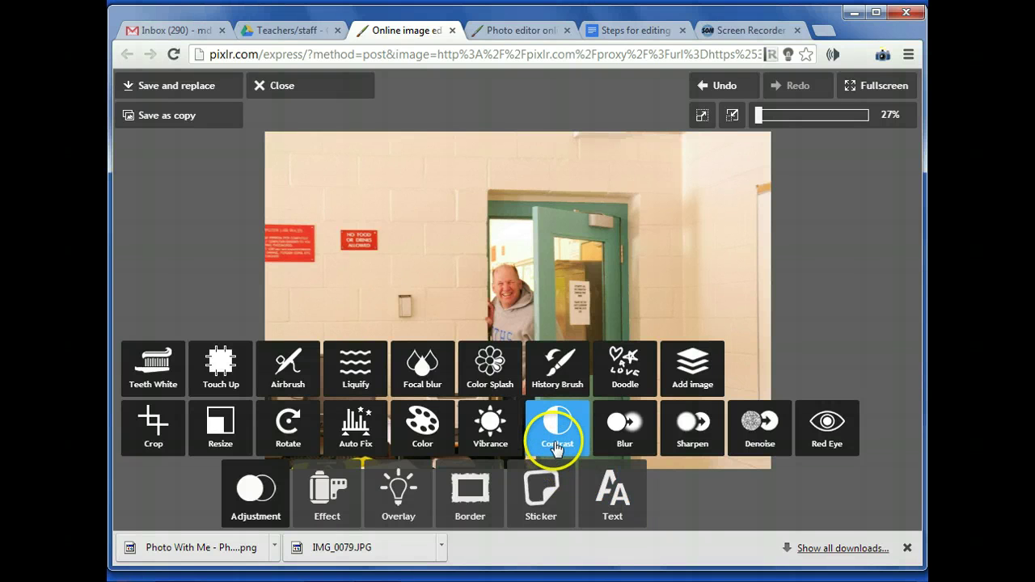
# - Sharpen the photo with an amount of 67 and a radius of 11, and apply it
pyautogui.click(692, 424)
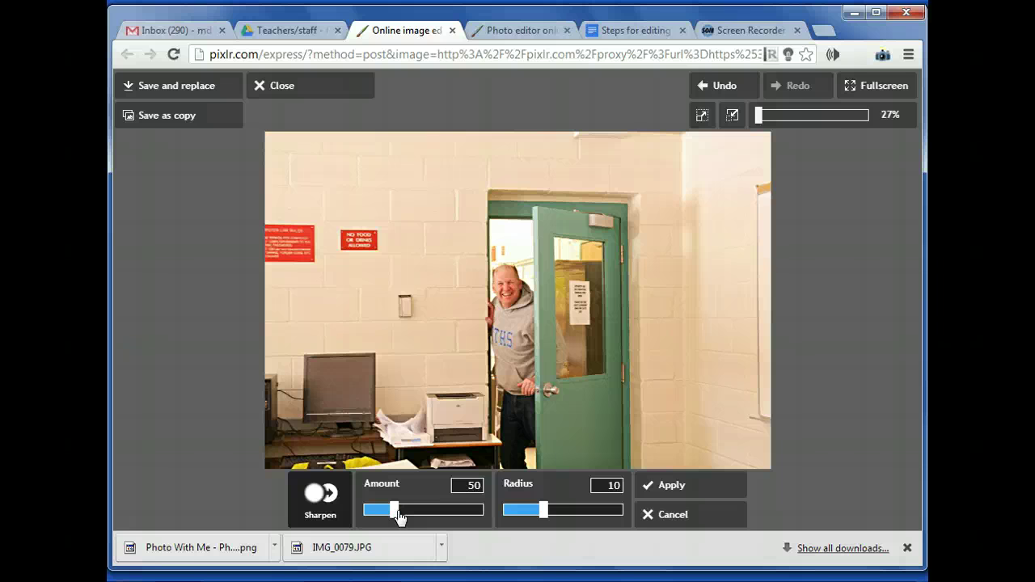
pyautogui.moveTo(398, 518); pyautogui.dragTo(409, 518)
pyautogui.click(404, 511)
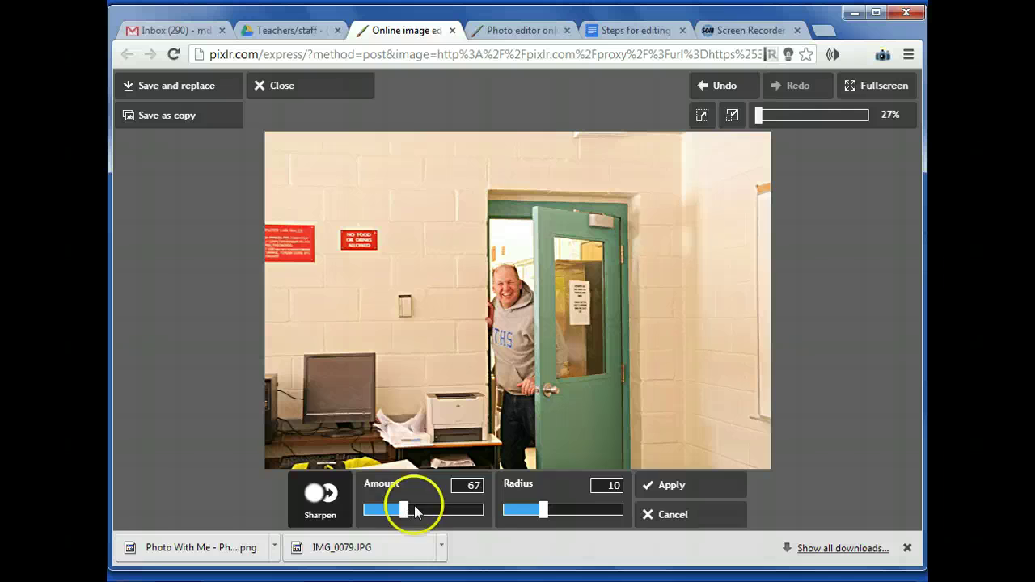
pyautogui.moveTo(544, 516); pyautogui.dragTo(551, 518)
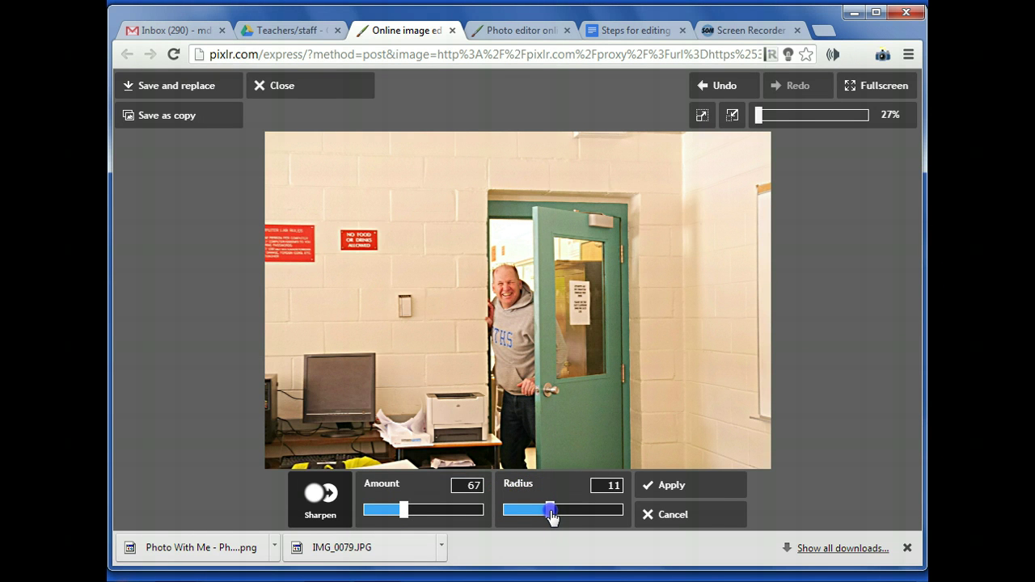
pyautogui.moveTo(550, 515); pyautogui.dragTo(550, 515)
pyautogui.click(485, 314)
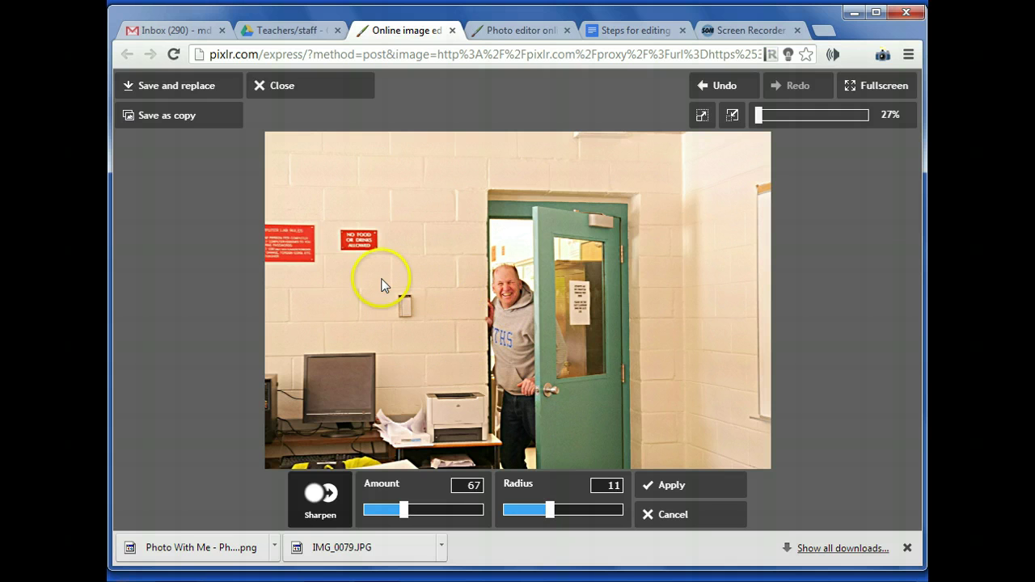
pyautogui.click(664, 481)
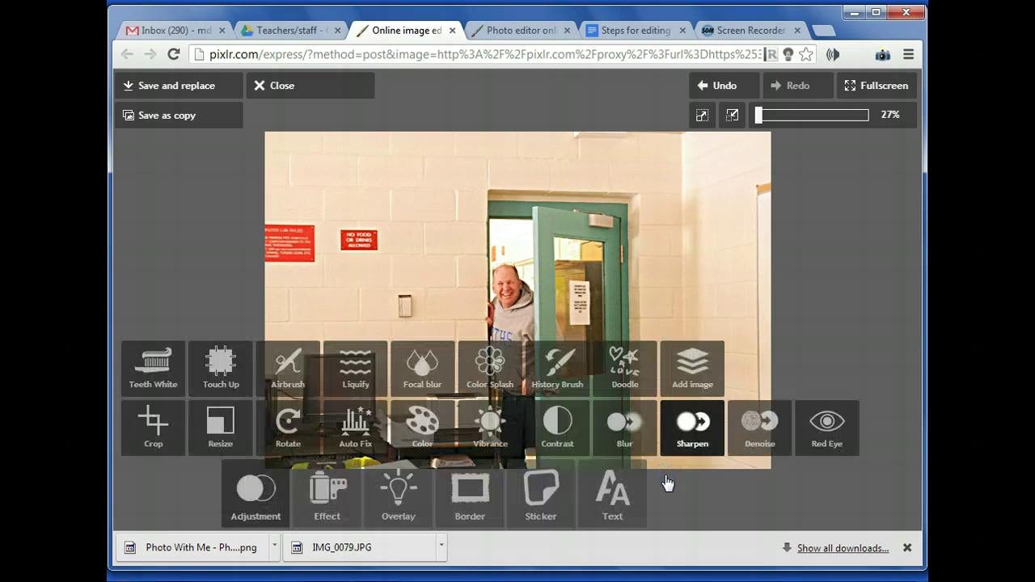
# - Examine the Denoise, Red Eye, Teeth White, Touch Up and Airbrush adjustments, and collapse the adjustment tools without using any
pyautogui.click(751, 424)
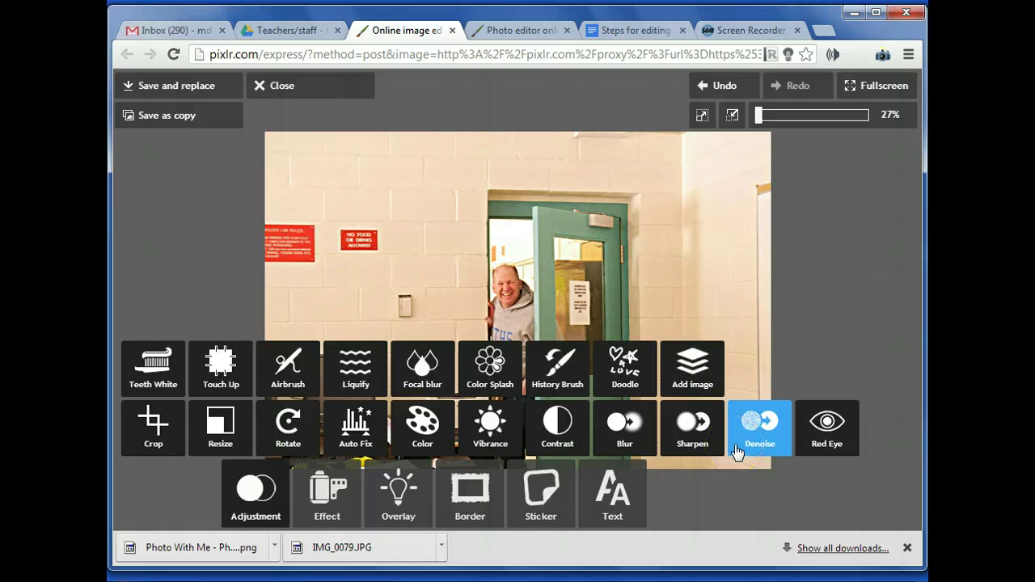
pyautogui.click(781, 451)
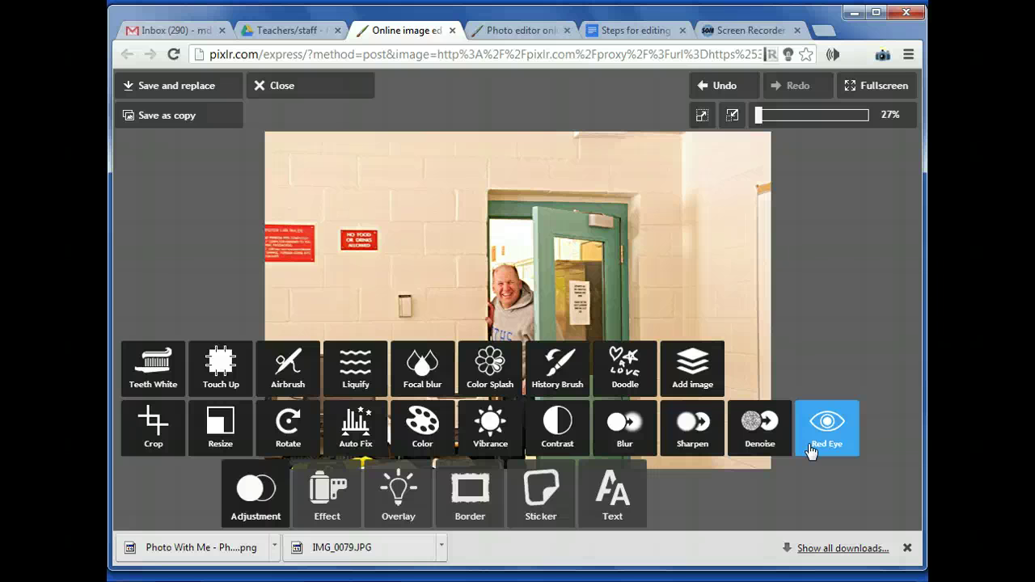
pyautogui.click(150, 353)
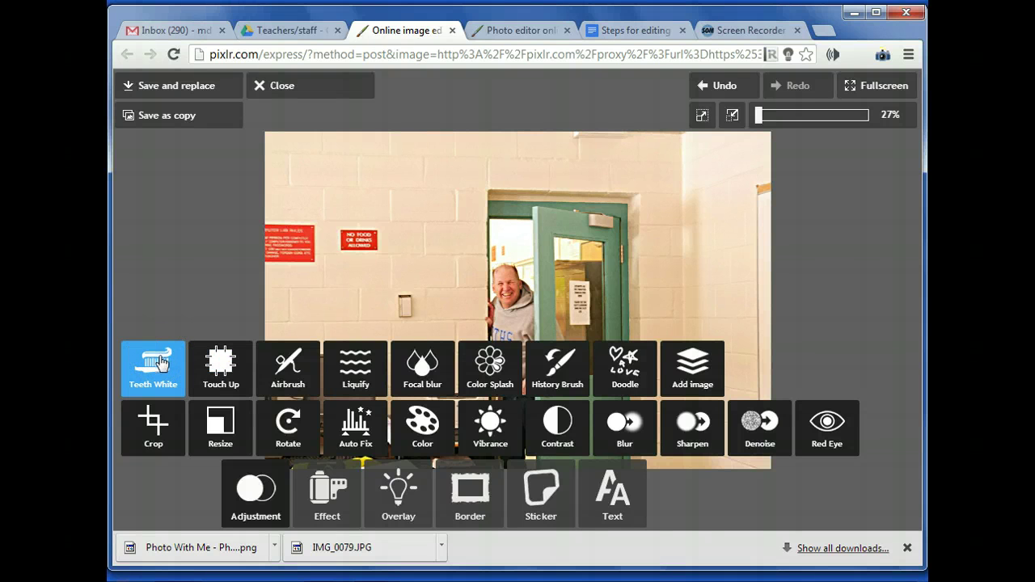
pyautogui.click(215, 368)
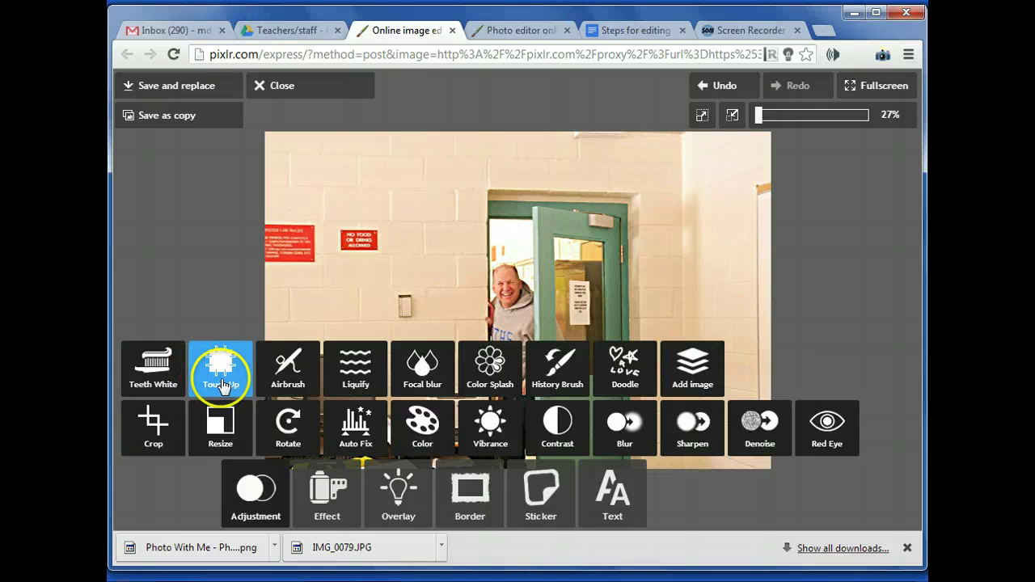
pyautogui.click(288, 380)
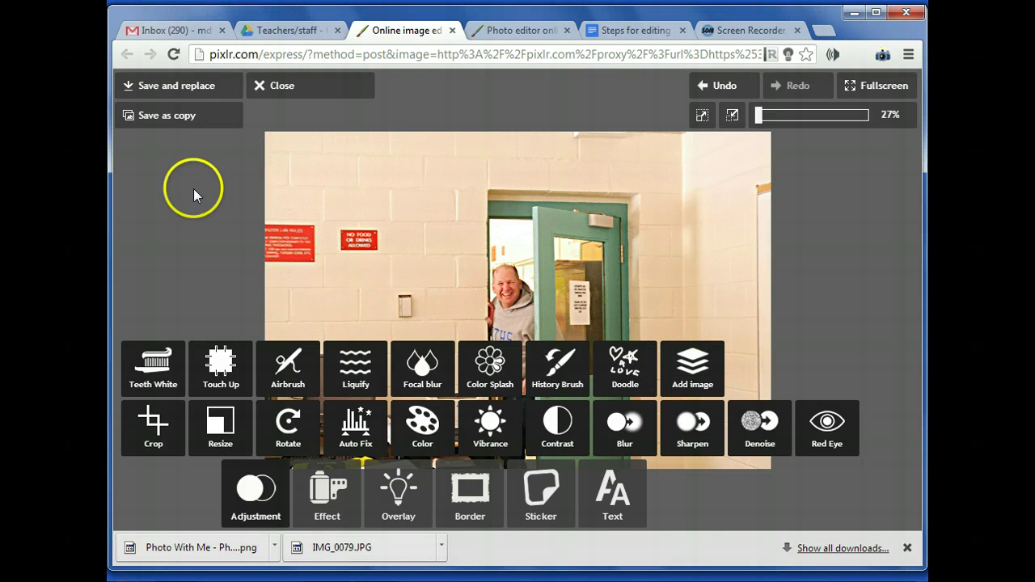
pyautogui.click(263, 489)
pyautogui.click(262, 489)
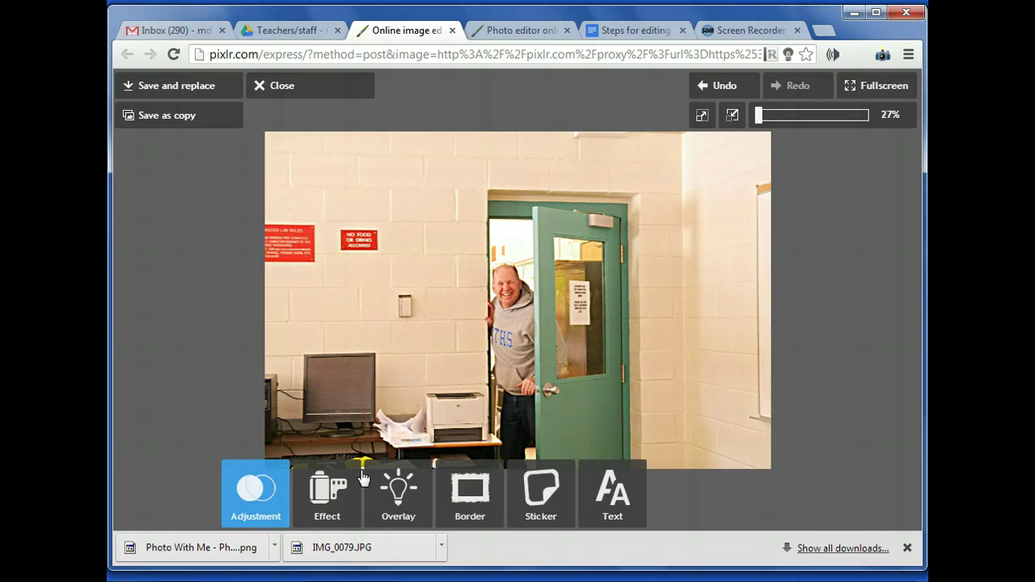
# - Examine the font and colour settings for Novelty text and leave them without adding any text
pyautogui.click(602, 484)
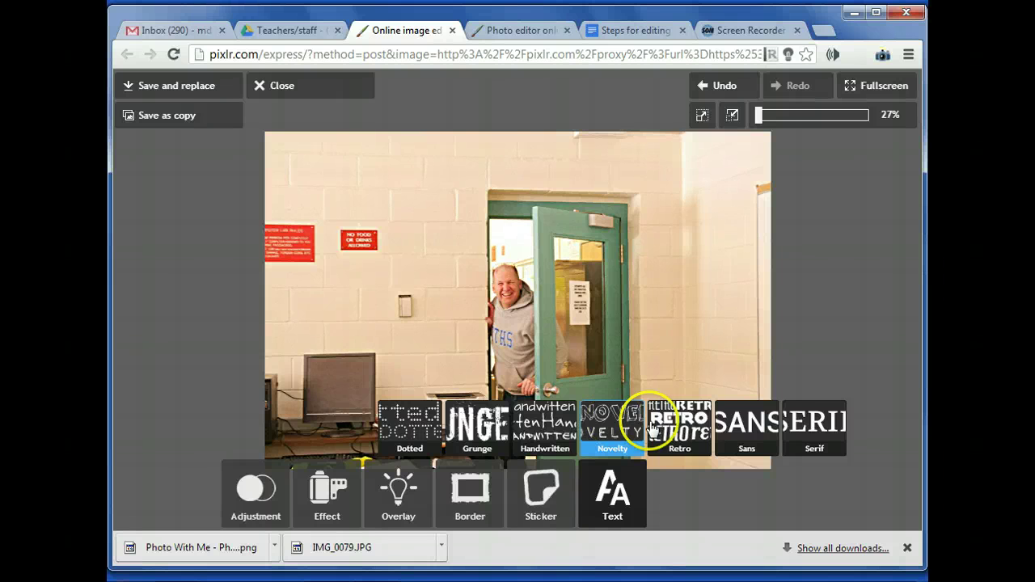
pyautogui.click(628, 426)
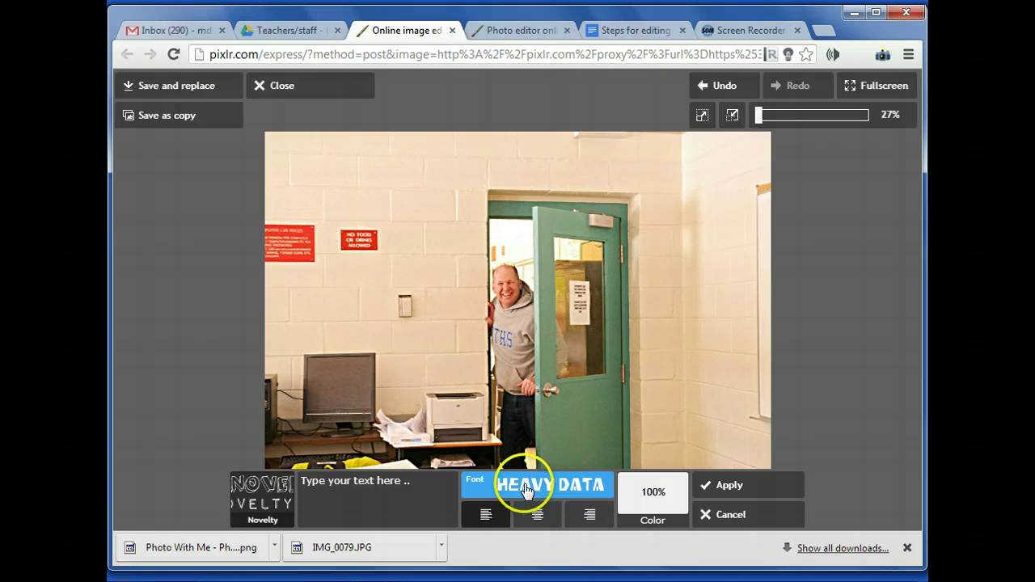
pyautogui.click(641, 503)
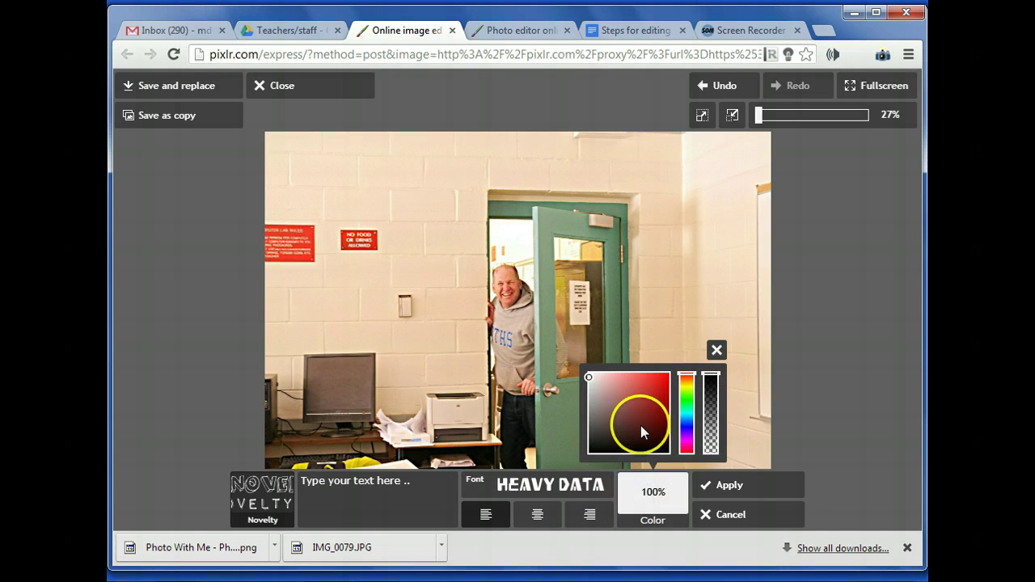
pyautogui.click(653, 502)
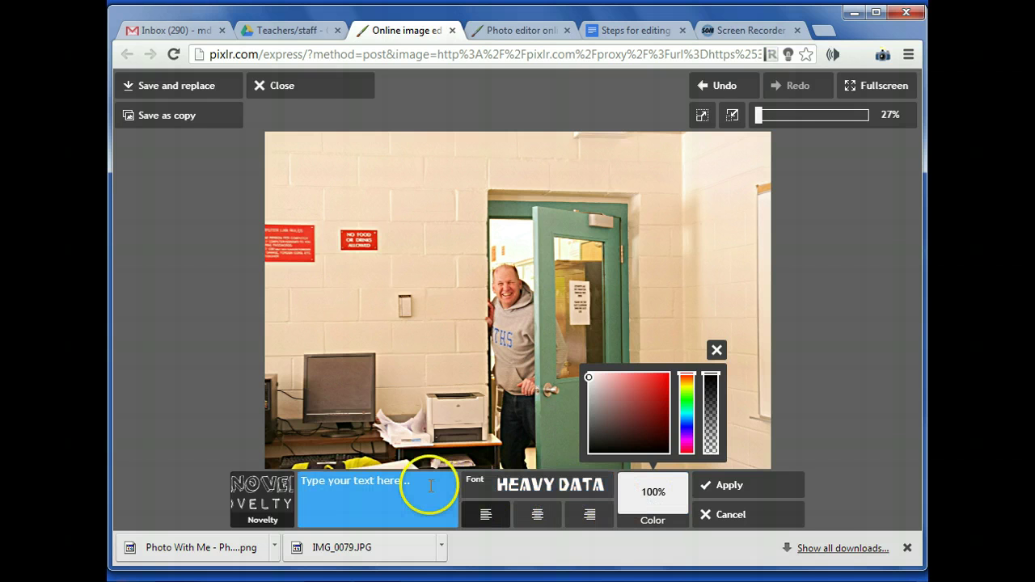
pyautogui.click(717, 351)
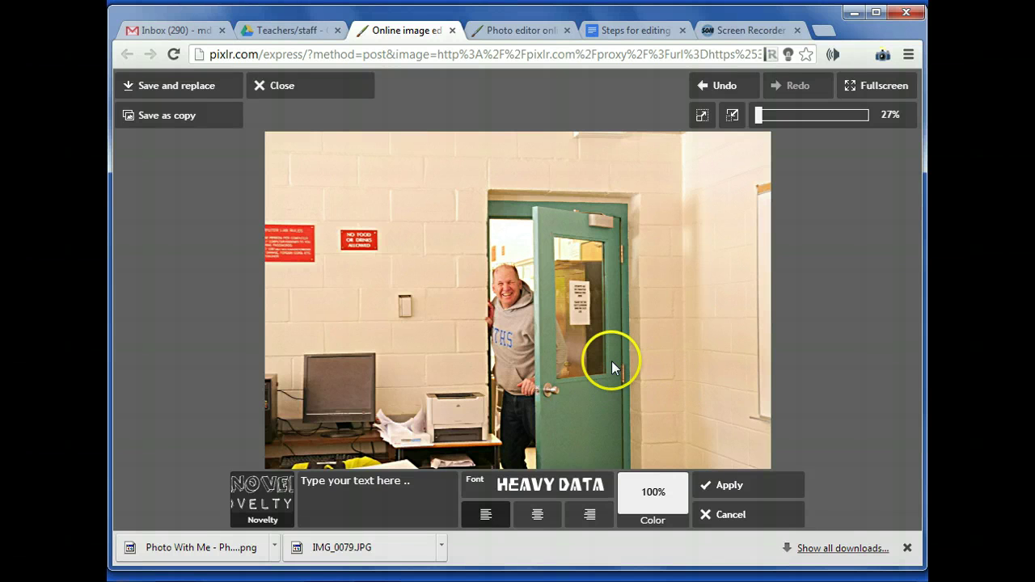
# - Save the edited photo as a copy named "copy of this picture" instead of replacing the original
pyautogui.click(176, 86)
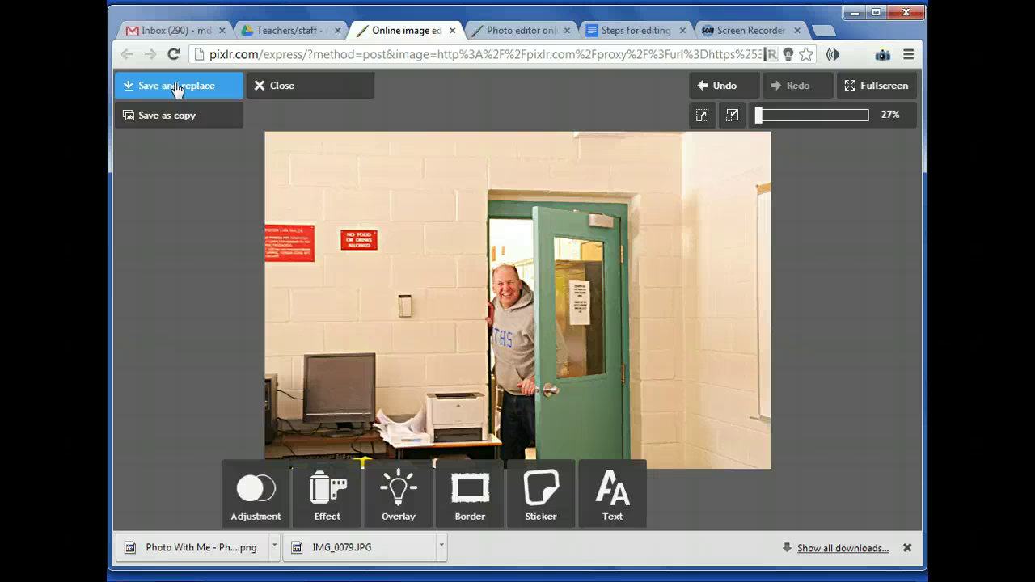
pyautogui.click(170, 117)
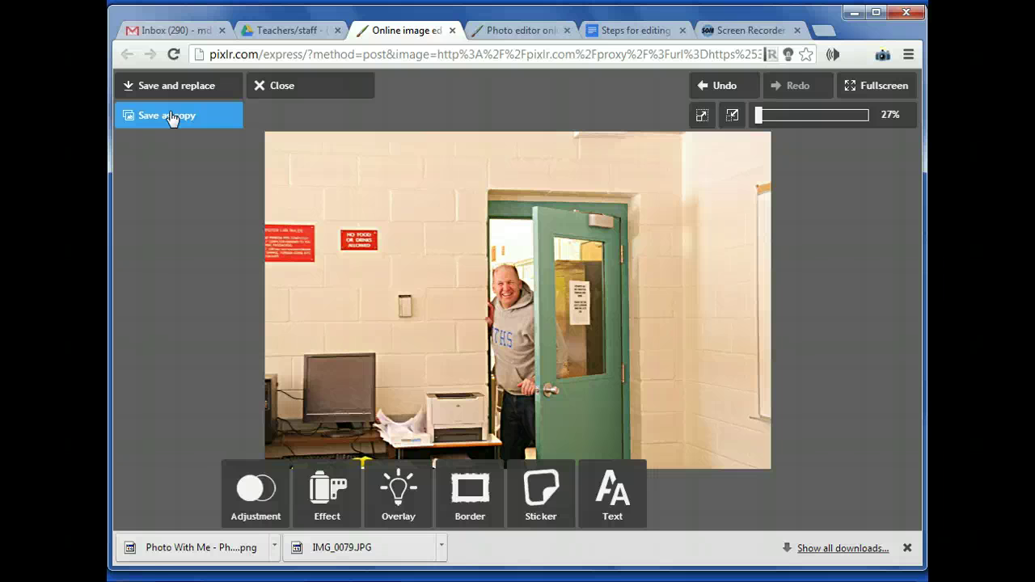
pyautogui.click(170, 117)
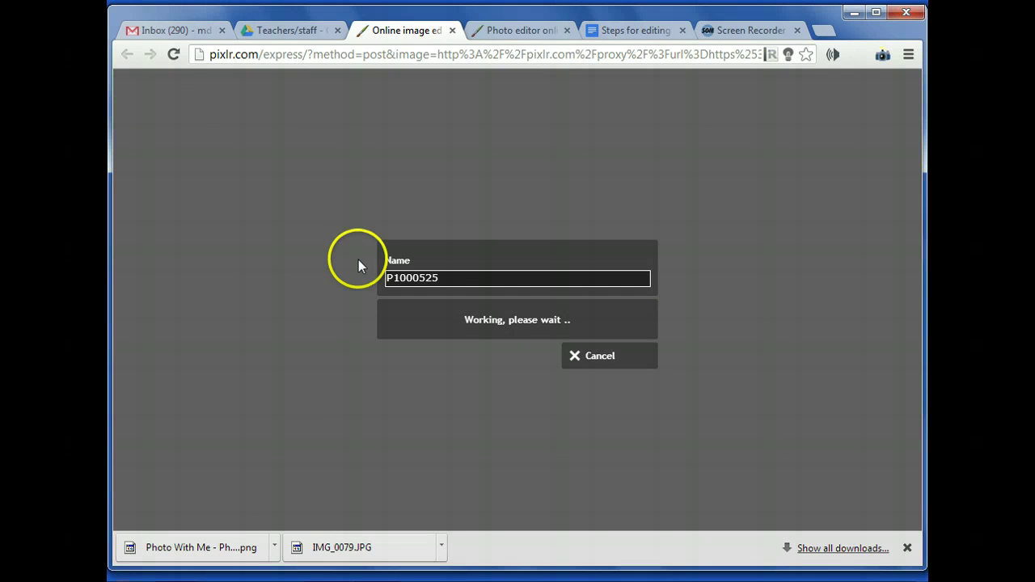
pyautogui.click(450, 279)
pyautogui.doubleClick(454, 278)
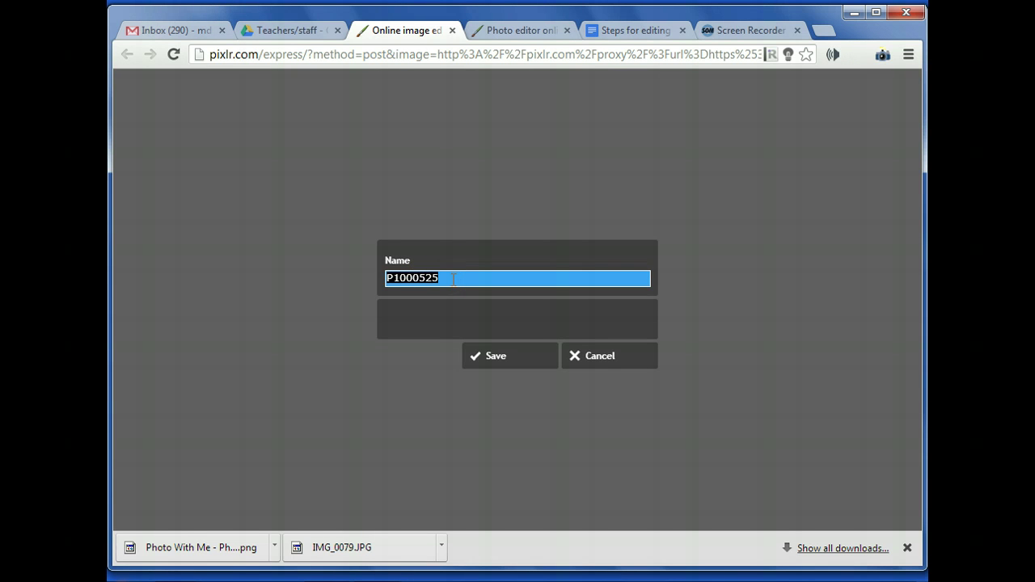
pyautogui.click(388, 277)
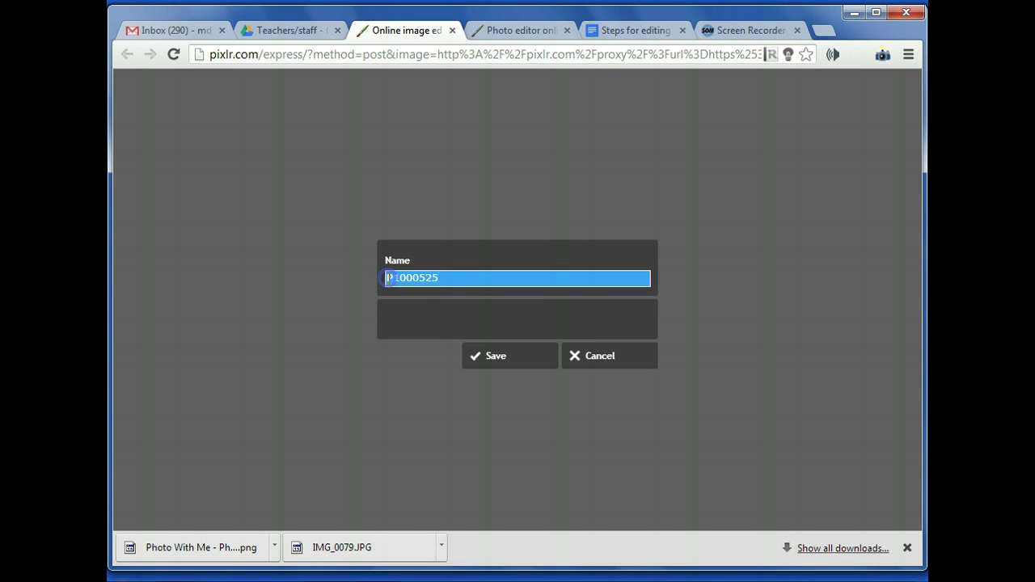
pyautogui.moveTo(388, 277); pyautogui.dragTo(435, 278)
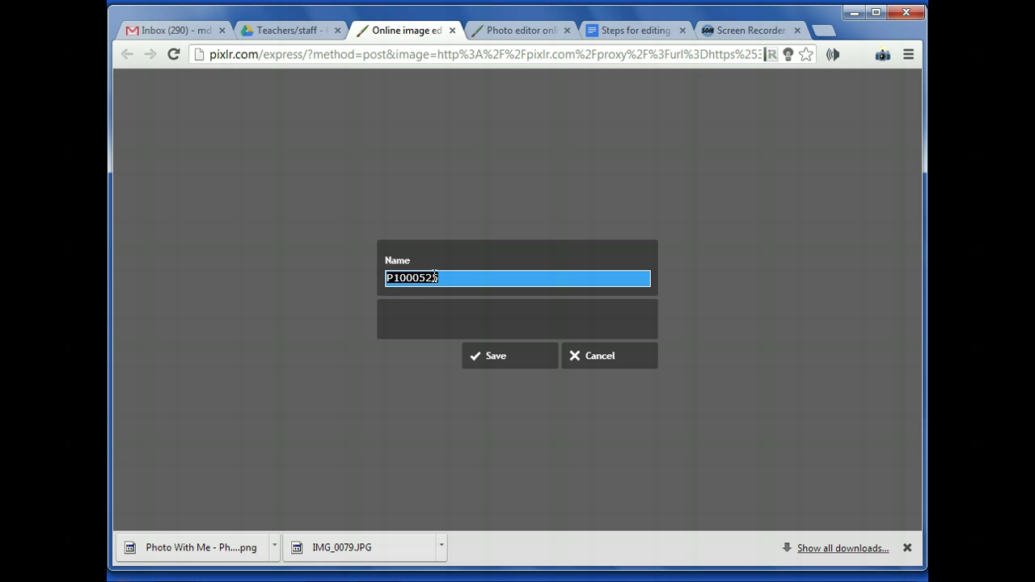
pyautogui.doubleClick(439, 277)
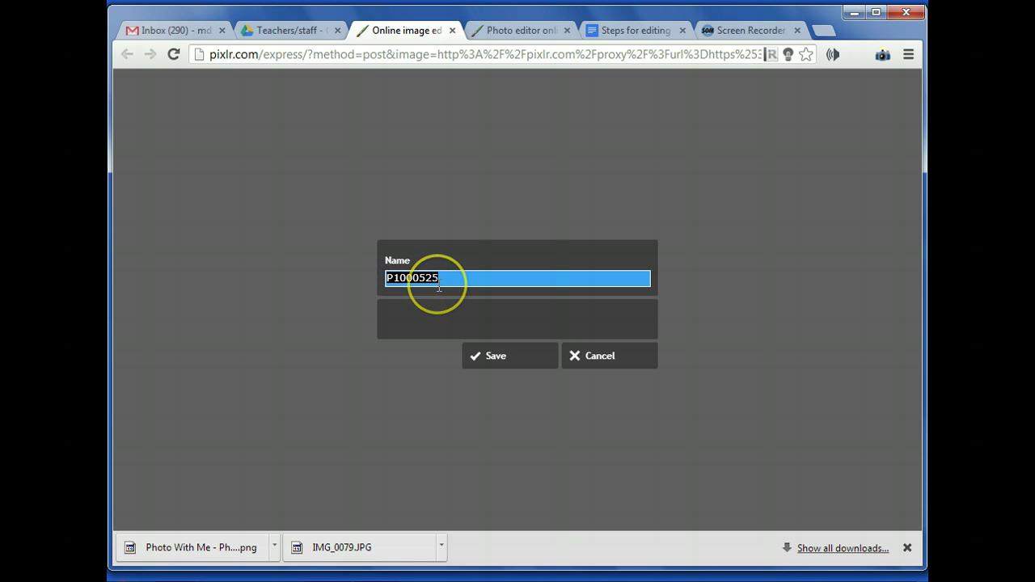
pyautogui.write('copy of')
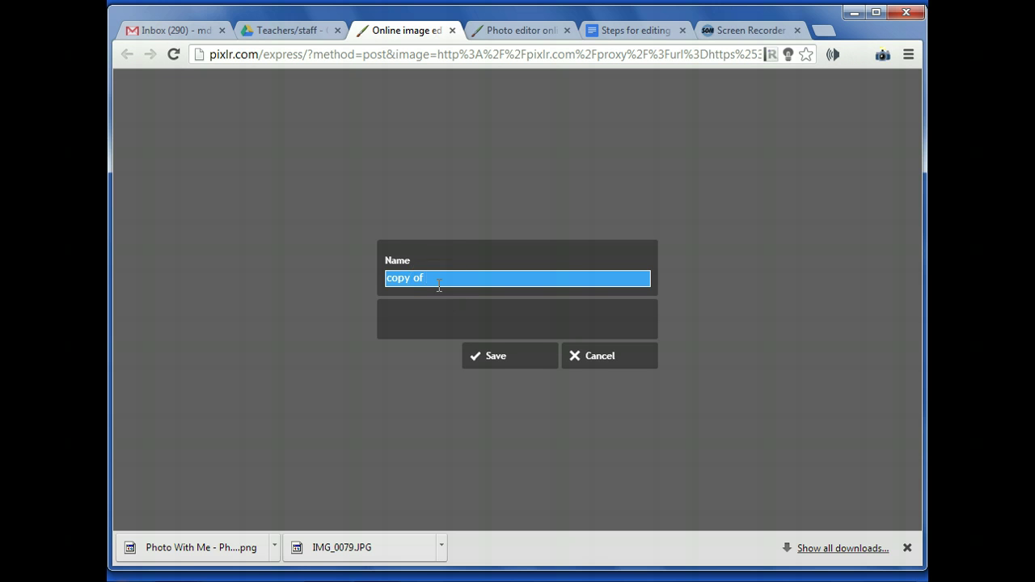
pyautogui.click(439, 285)
pyautogui.write('o')
pyautogui.press('BackSpace')
pyautogui.write('this picture')
pyautogui.click(439, 283)
pyautogui.click(521, 356)
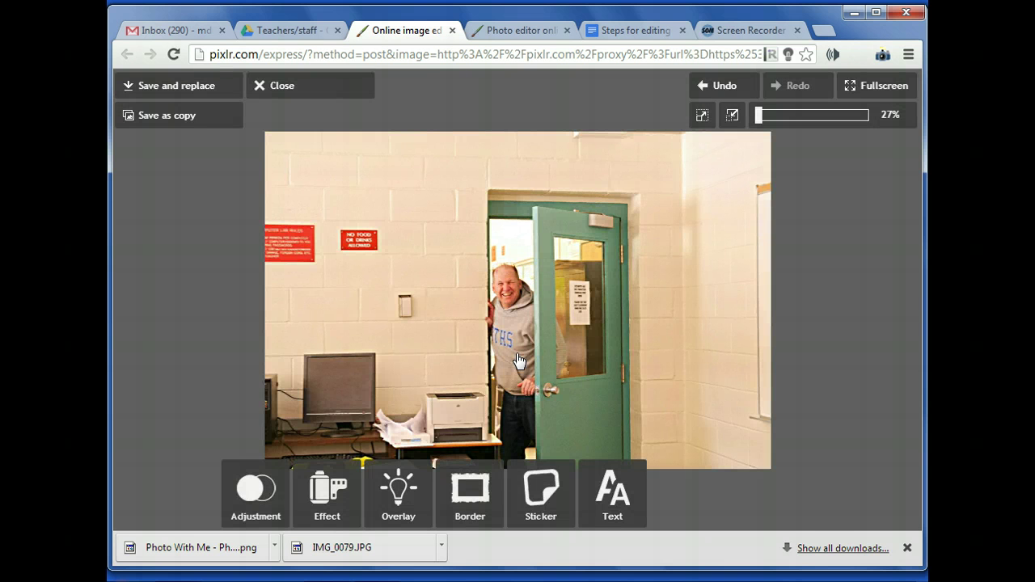
pyautogui.click(460, 199)
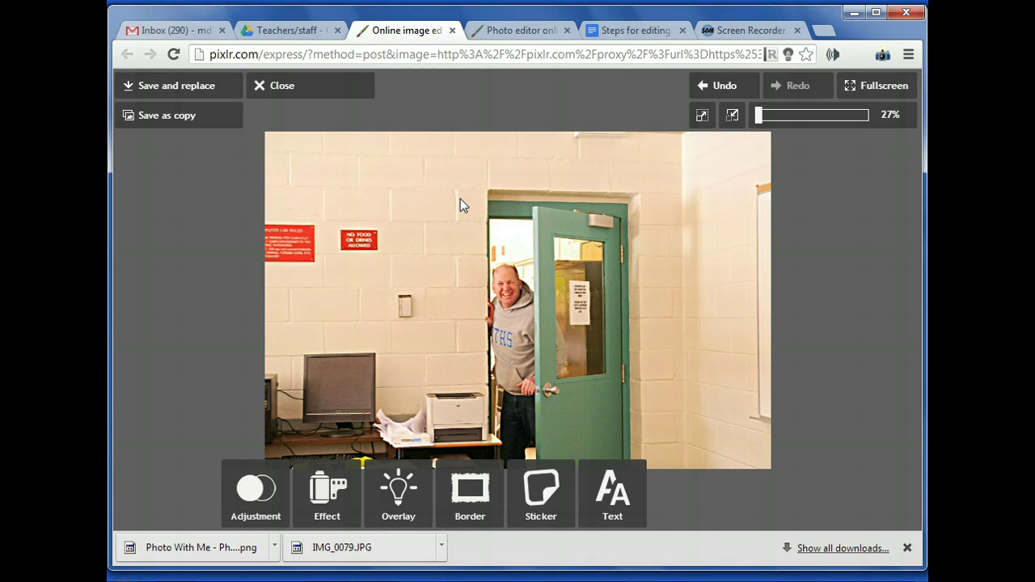